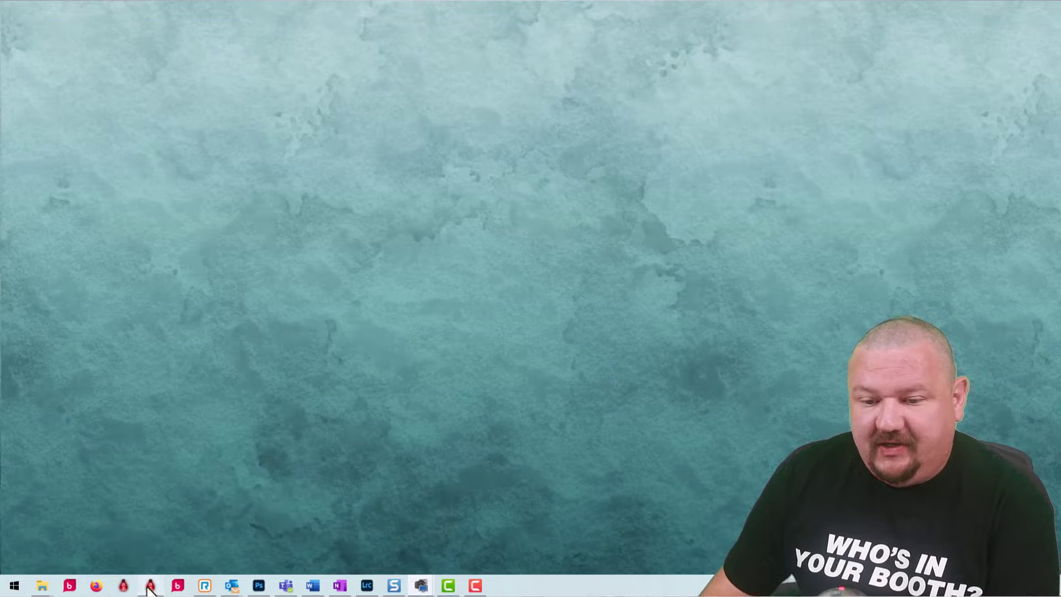
Bring Darkroom's PhotoLibrary forward, shift it right, and select the QR code Demo desktop folder.
click(150, 587)
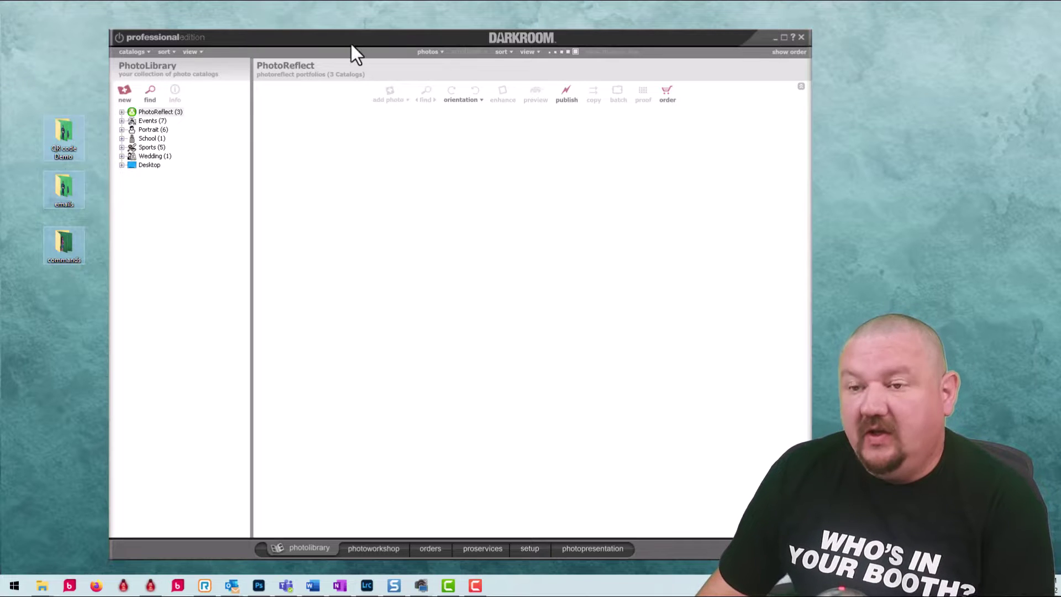
drag(351, 44, 416, 45)
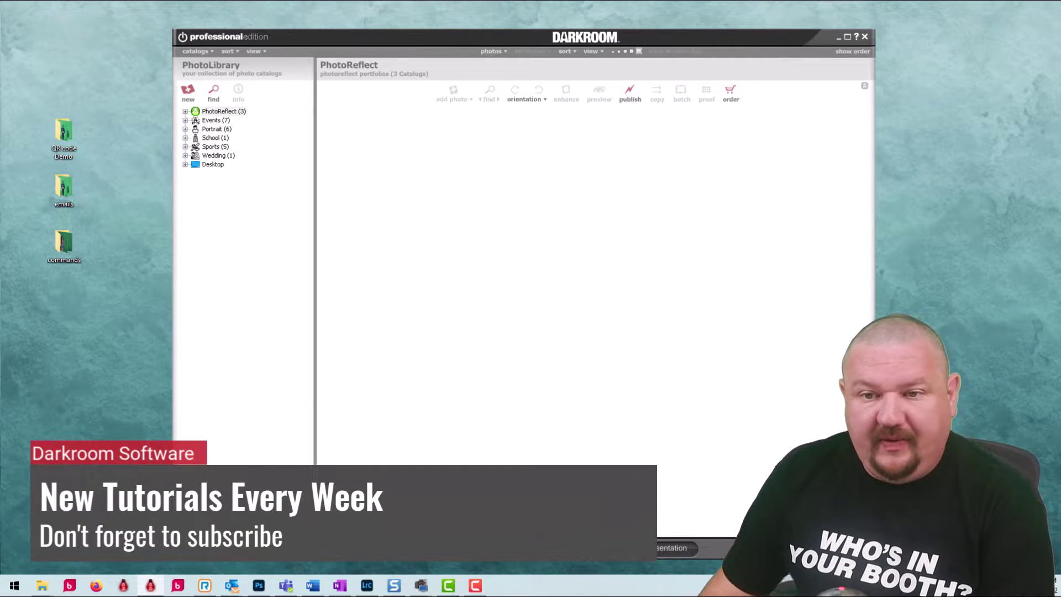
click(59, 137)
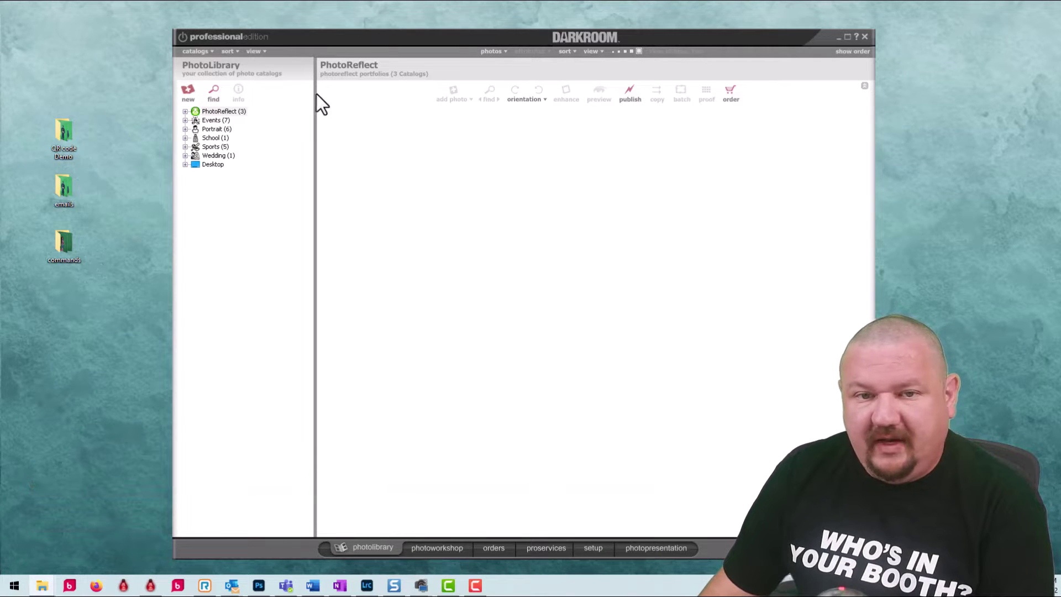
Open the QR code Demo folder and inspect photos IMG_5805 and the QR code photo IMG_5804.
key(Return)
drag(150, 73, 437, 56)
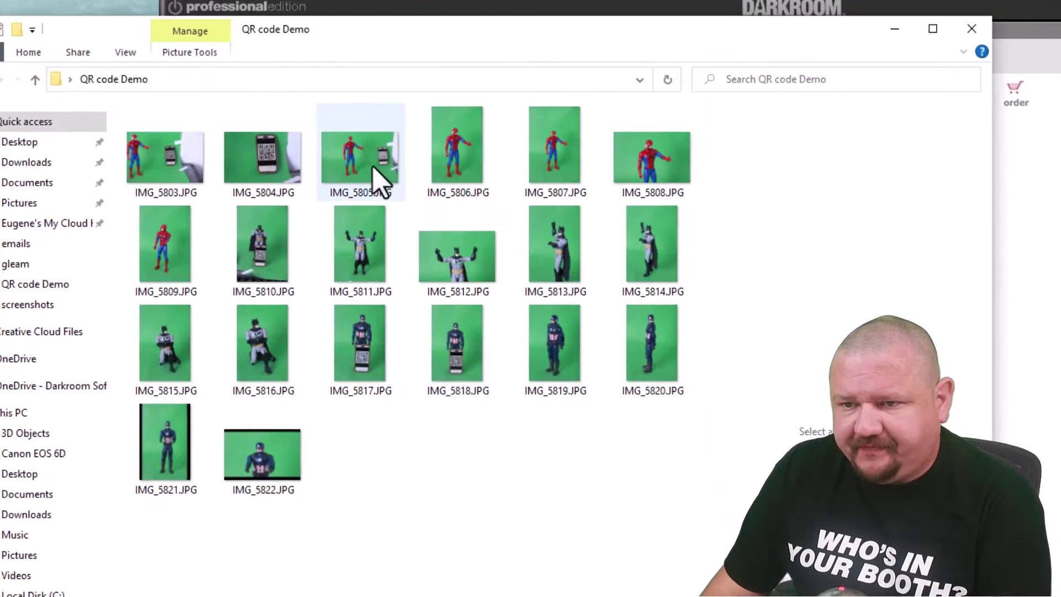
click(390, 205)
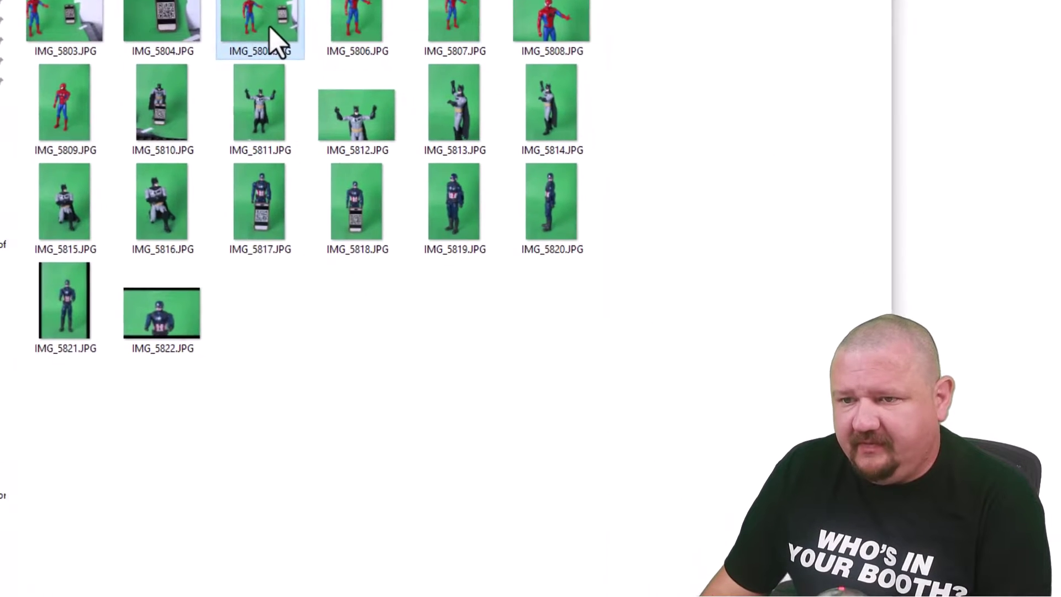
click(161, 34)
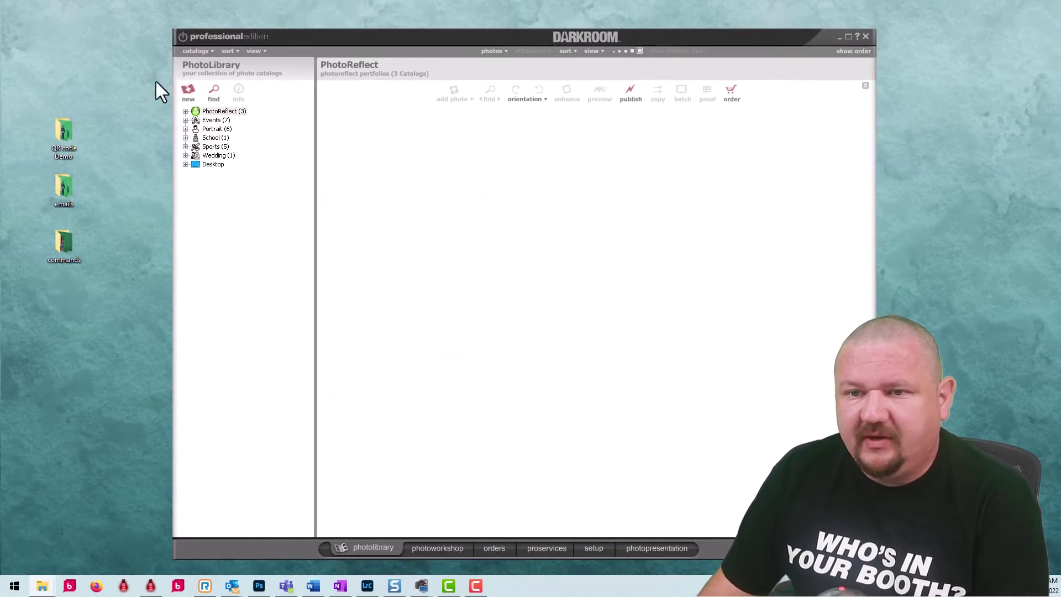
Add a new event photo catalog named 'QR Demo1' under Events.
click(189, 92)
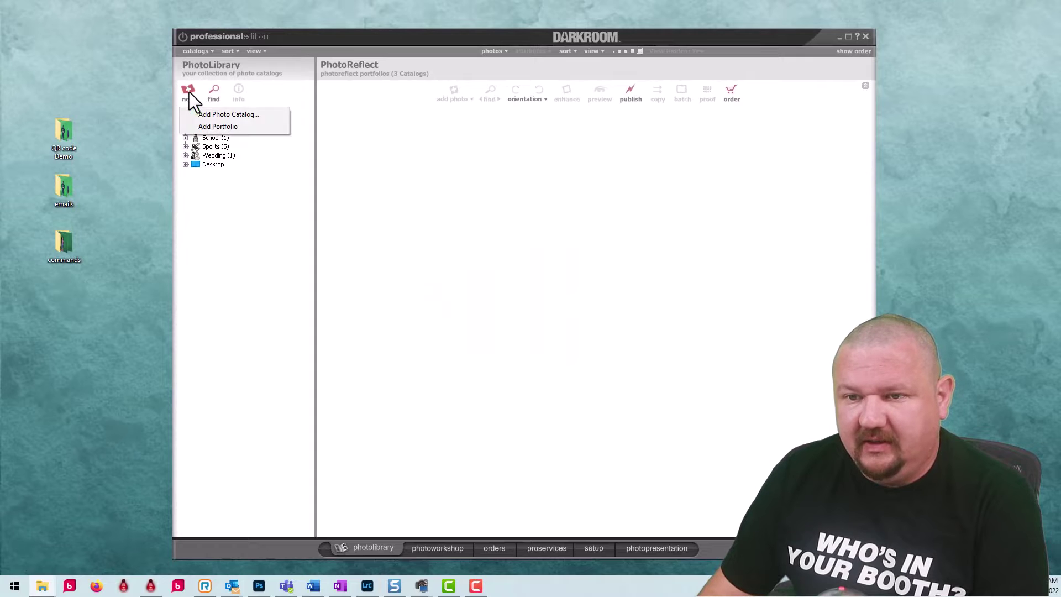
click(222, 114)
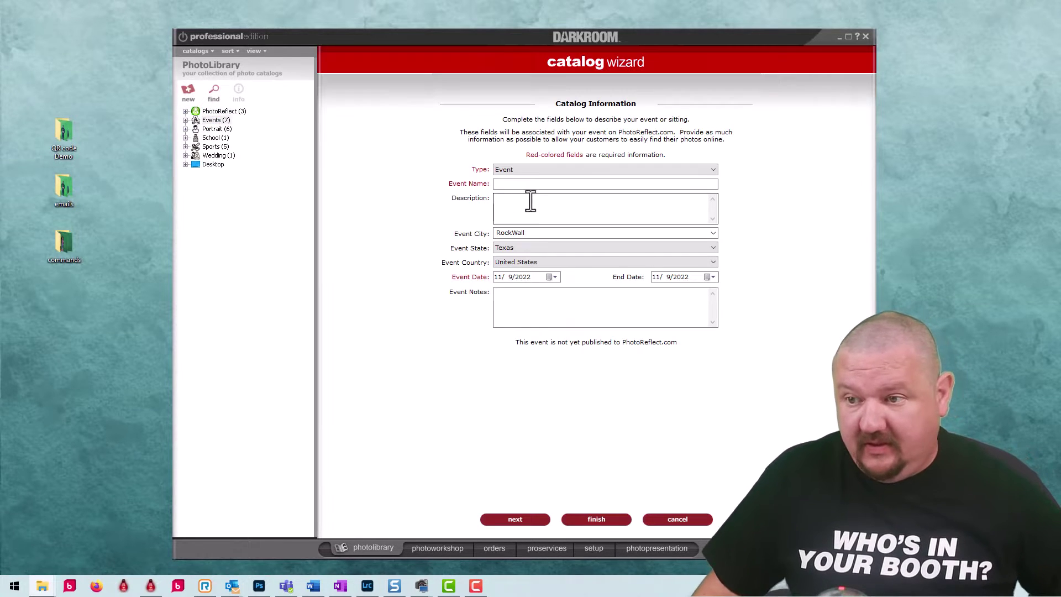
click(530, 184)
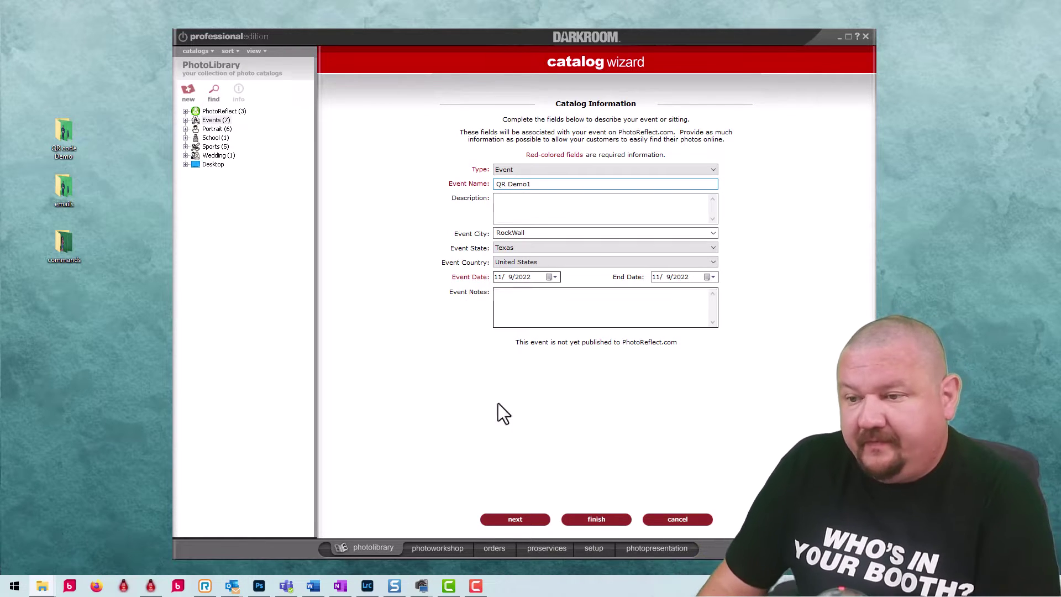
click(589, 517)
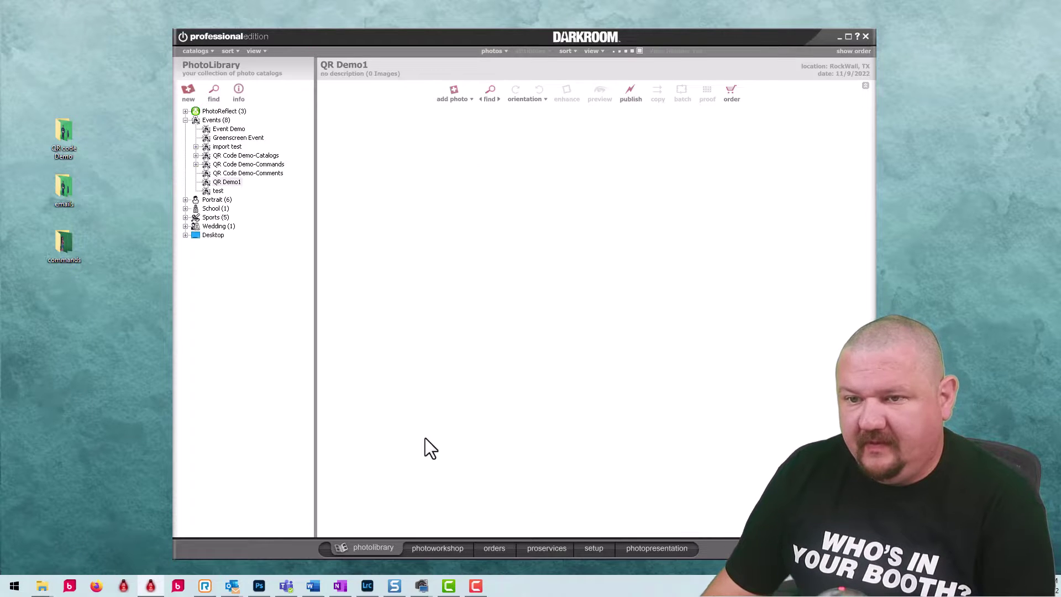
In Quick Import Setup, use the QR code Demo source with QR scanning on, then launch Make QR Codes.
click(462, 100)
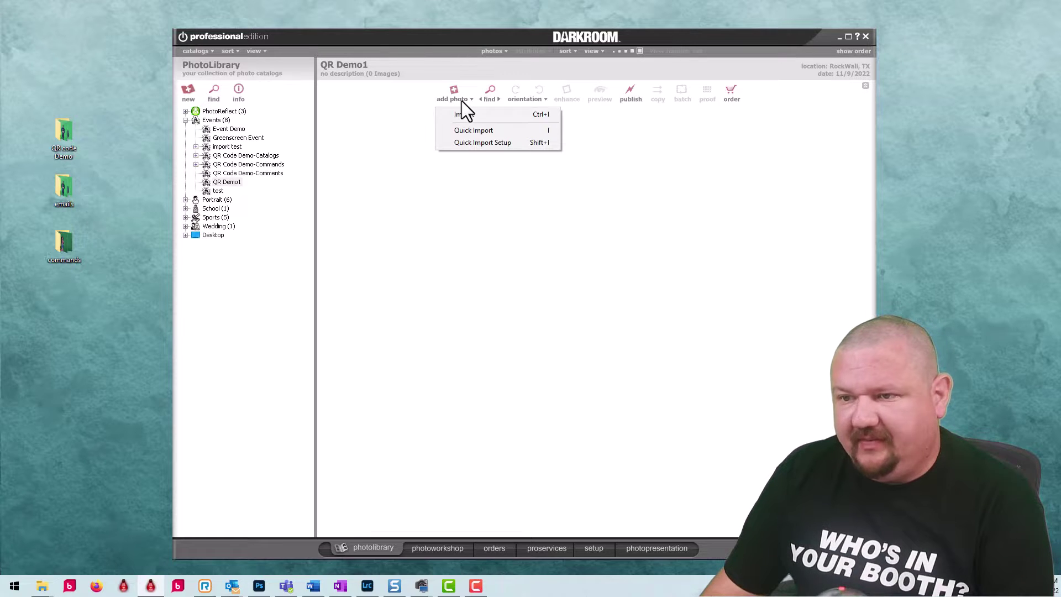
click(467, 142)
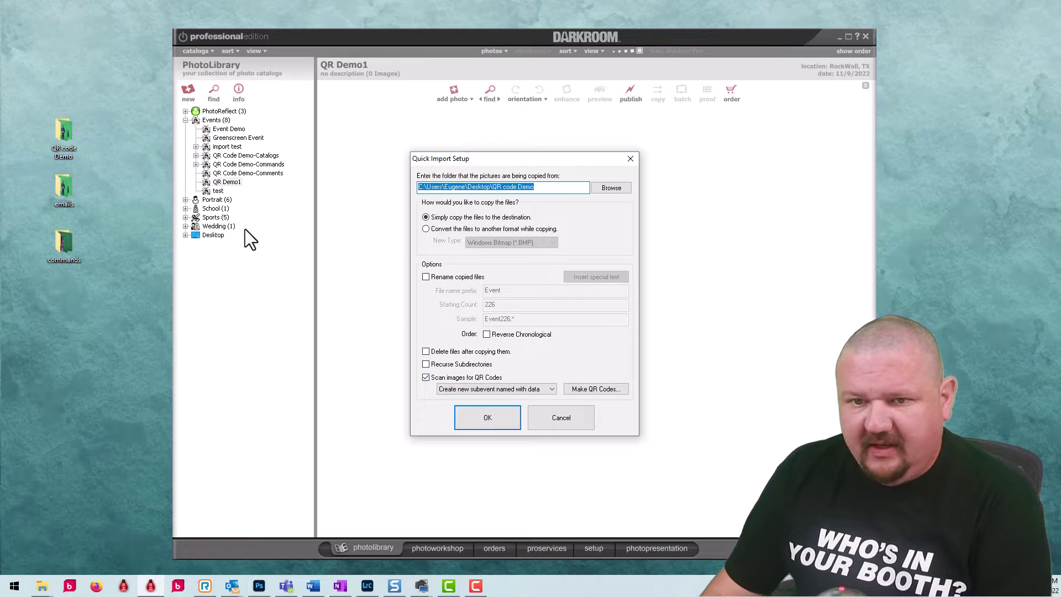
click(65, 130)
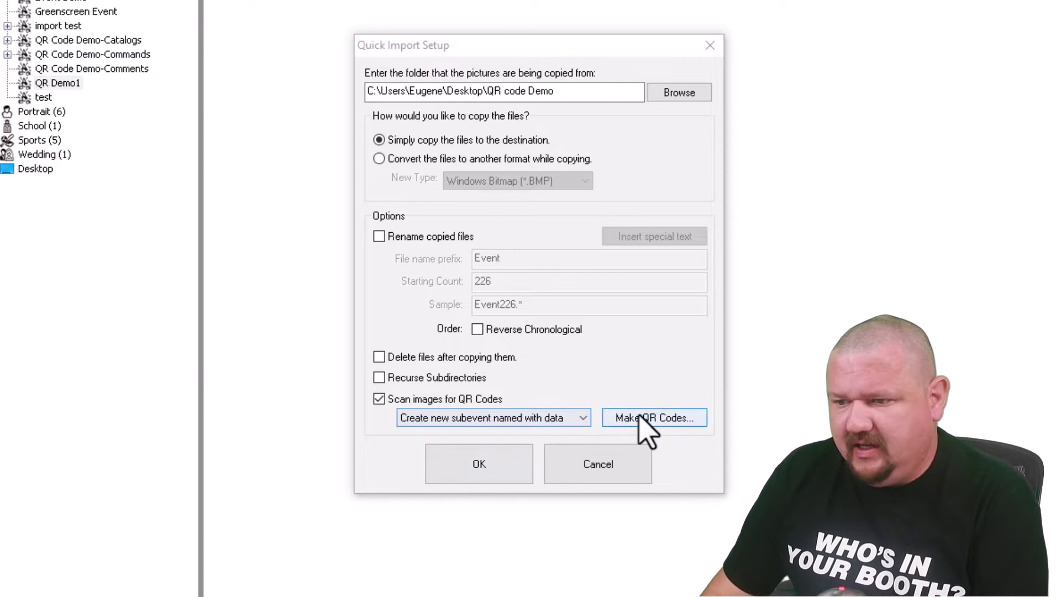
click(670, 419)
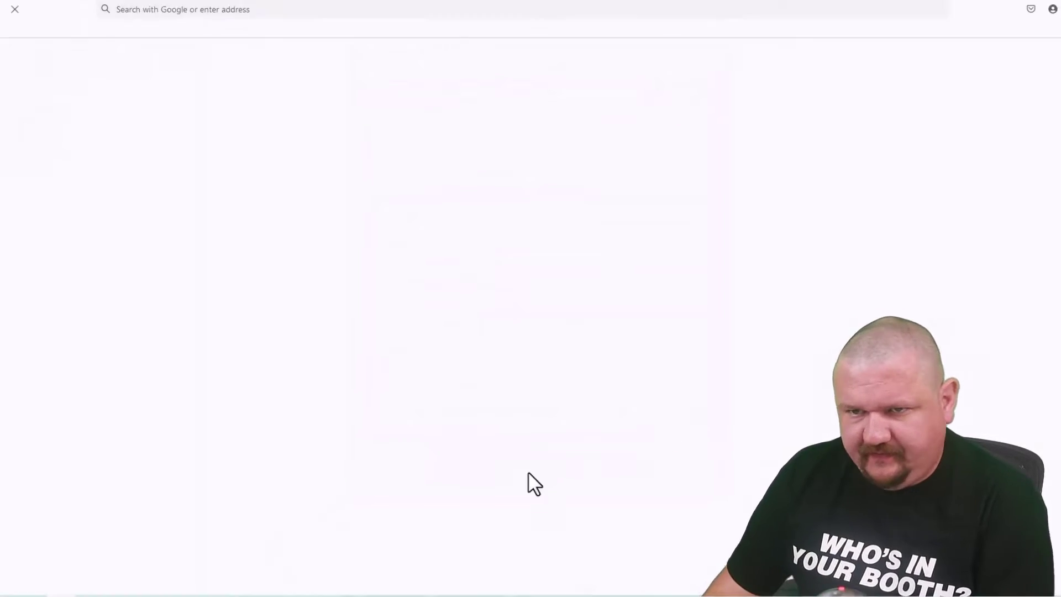
Generate a MyPhotoInfo.com Email QR code in QR Code Helper, then minimize the browser.
click(405, 106)
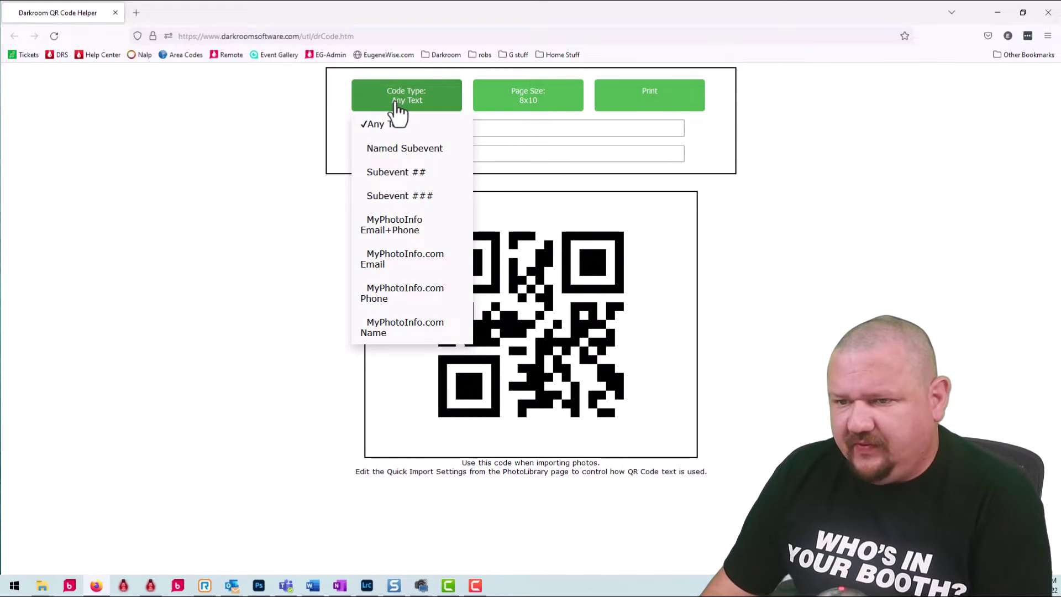
click(390, 258)
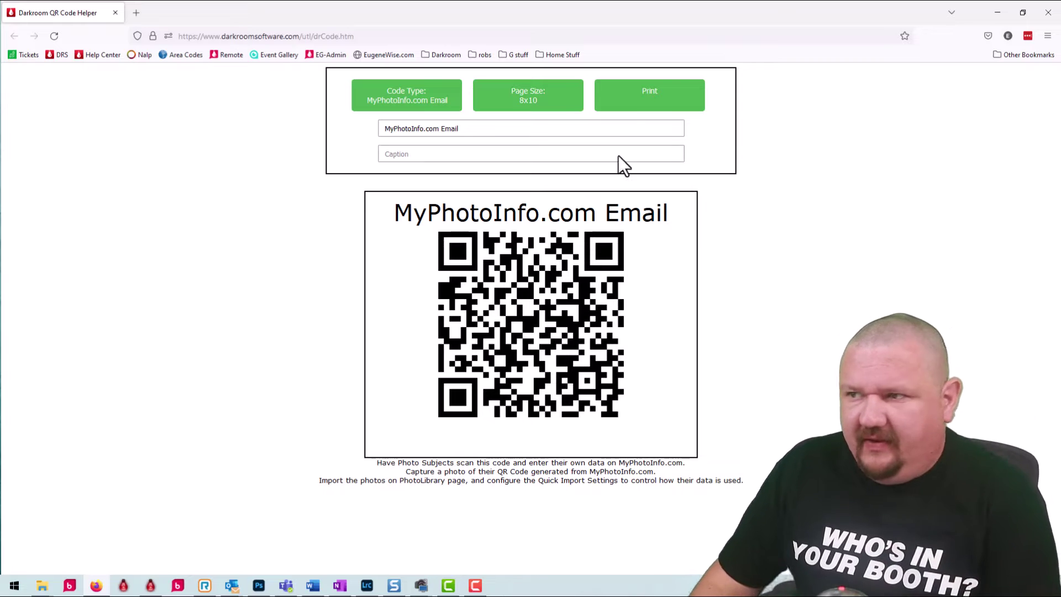
click(997, 12)
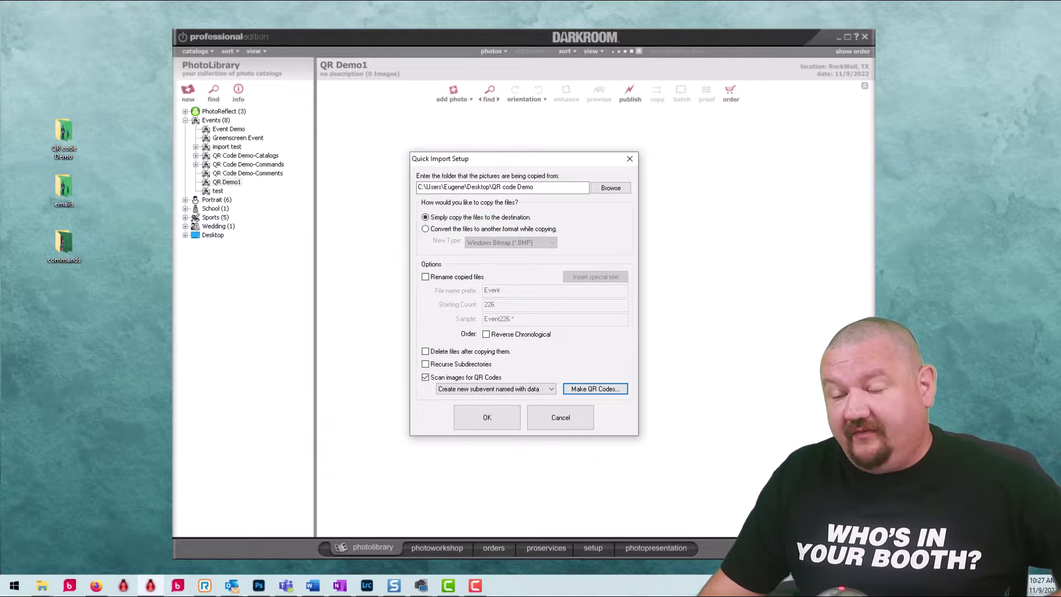
Accept the Quick Import settings and Quick Import the 20 QR code Demo photos into QR Demo1.
click(485, 415)
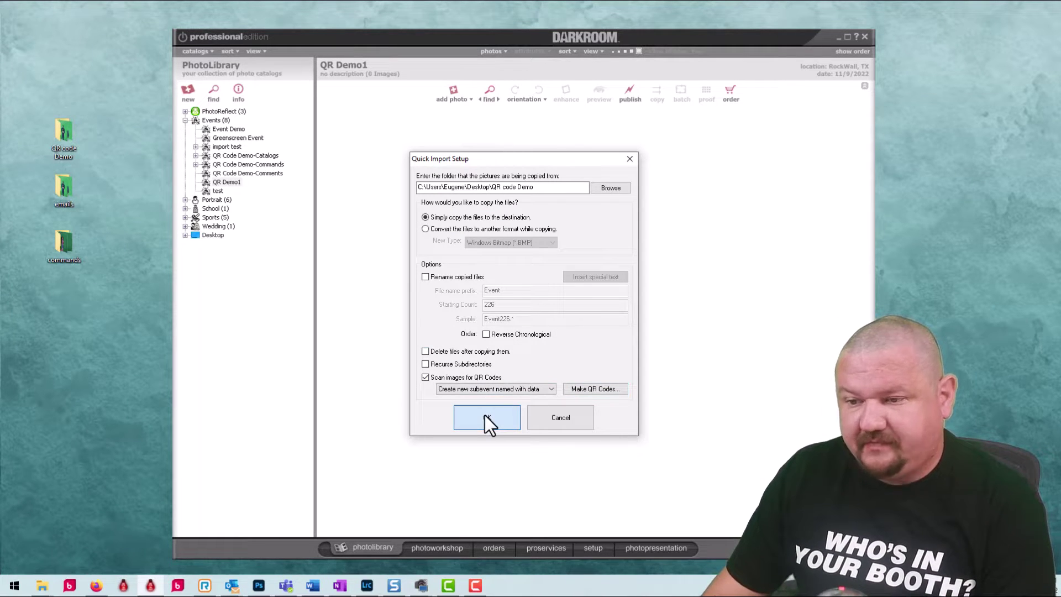
click(450, 104)
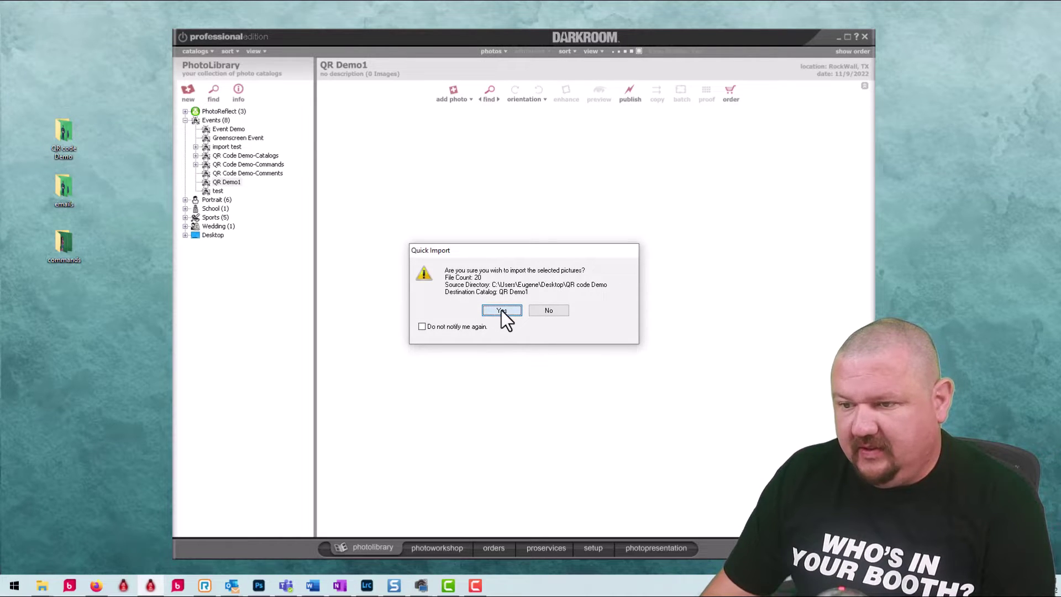
click(502, 310)
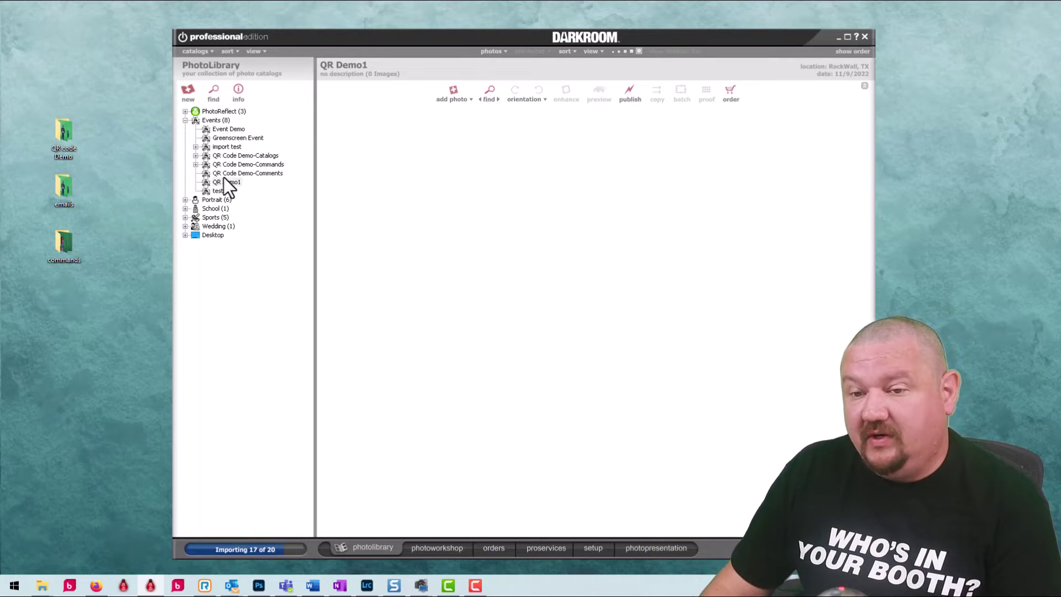
Expand QR Demo1, browse its e-mail subevents, and show the Spider-Man sub-catalog's 7 photos.
click(195, 183)
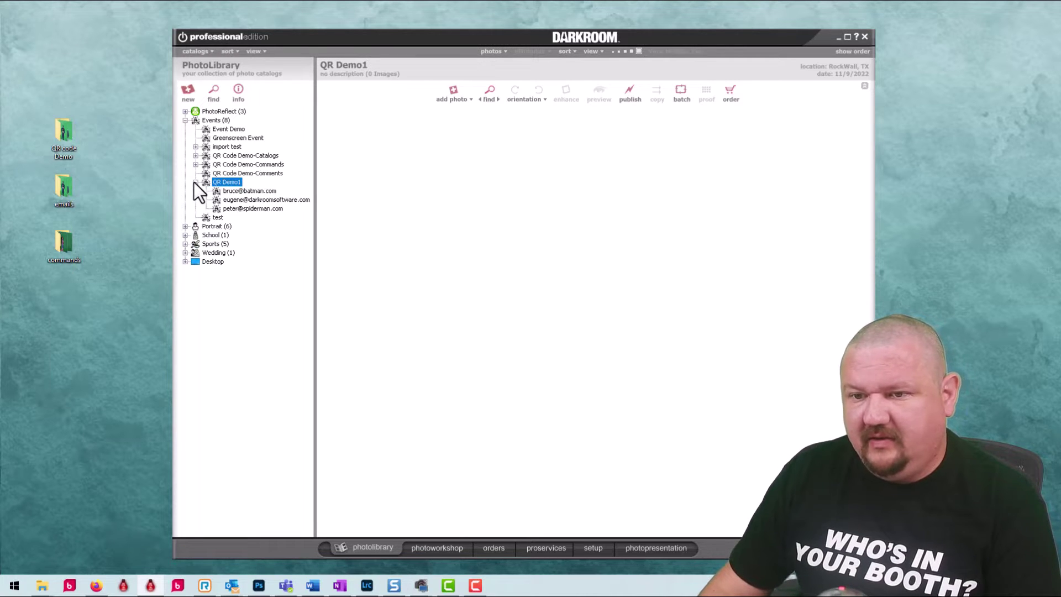
click(233, 192)
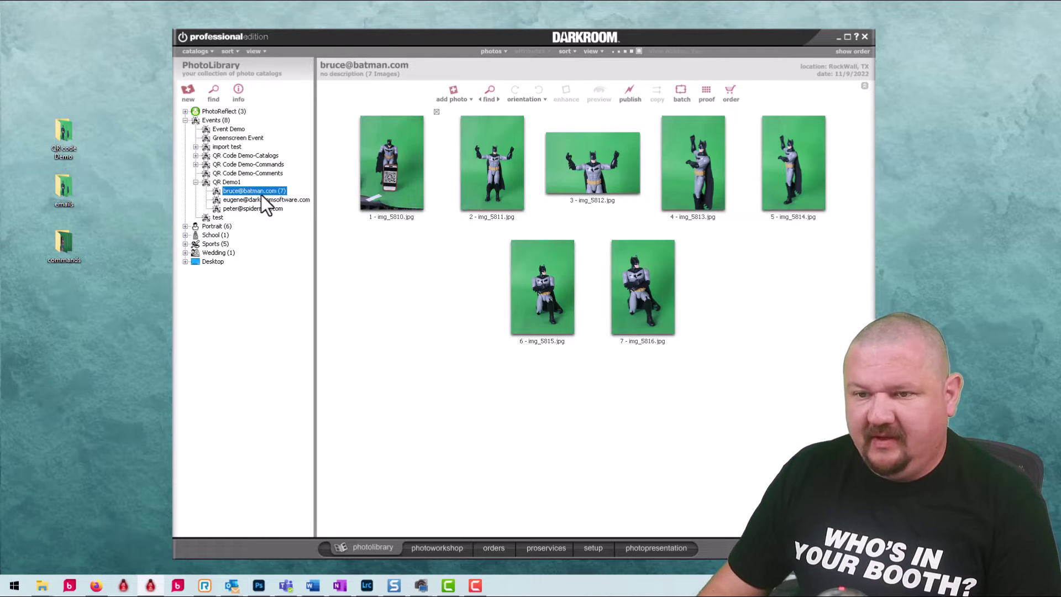
click(235, 199)
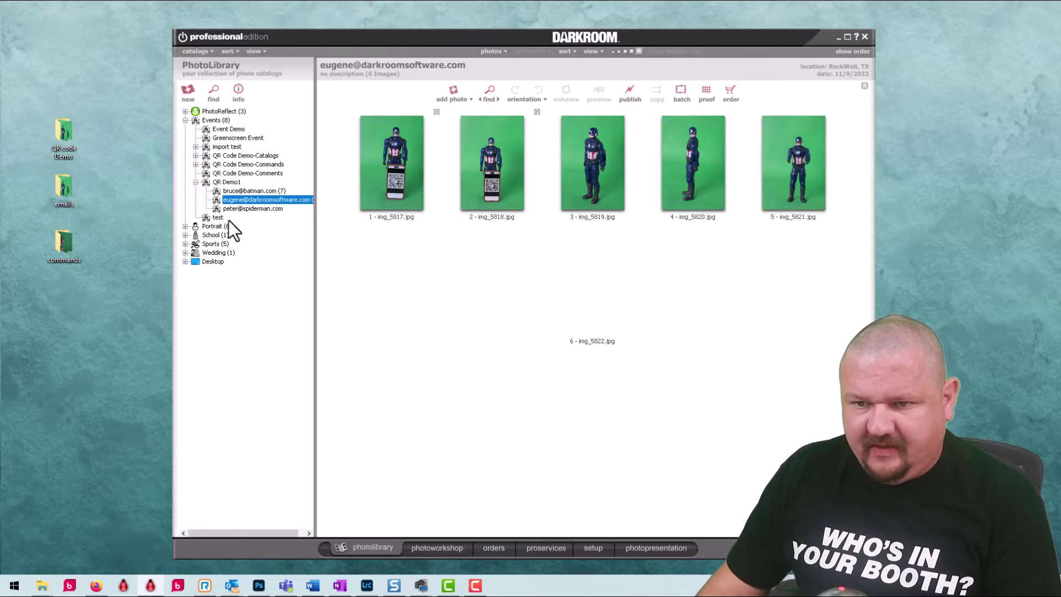
click(249, 210)
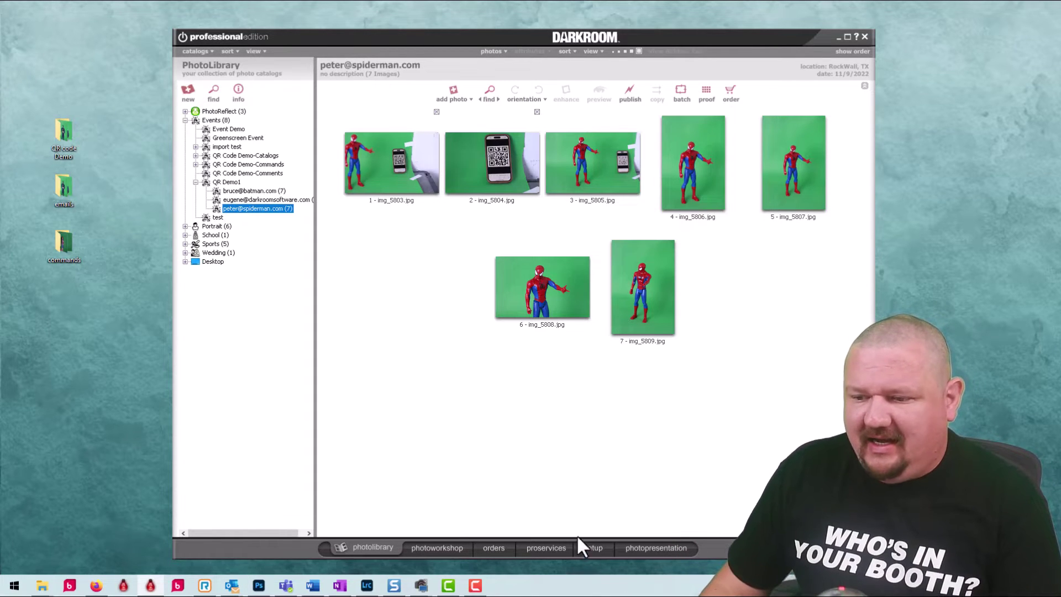
Show the order panel and verify the Demo (default) 'email from QR code' Photo Email item sends to %catalog%.
click(852, 52)
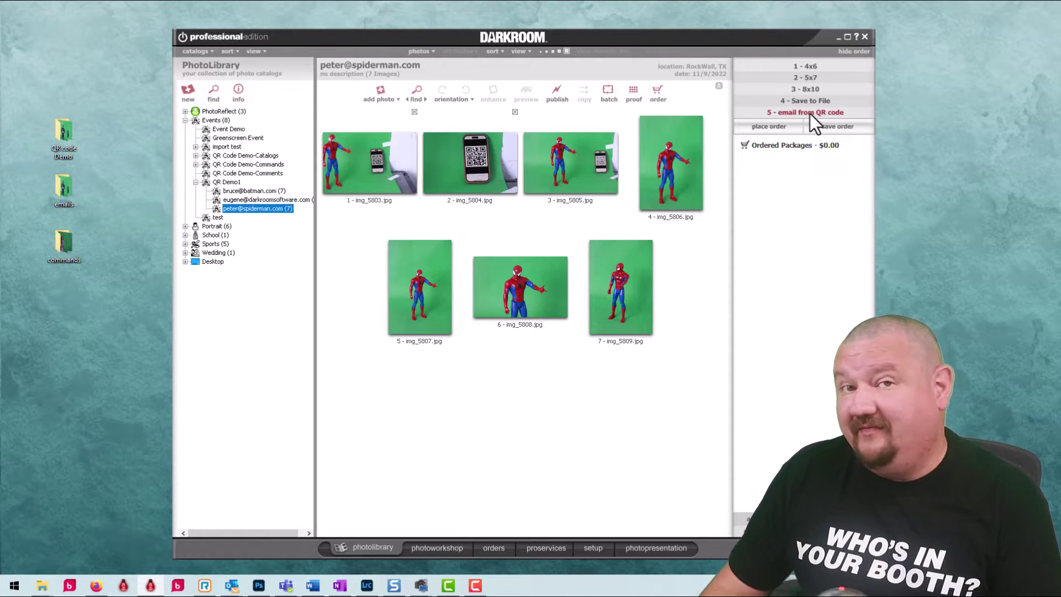
click(601, 551)
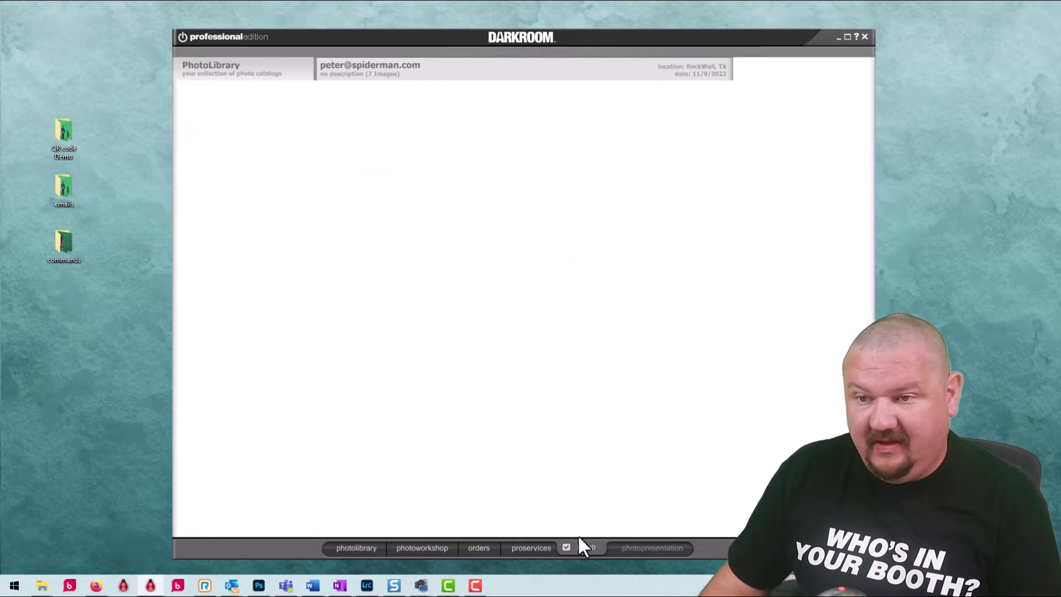
click(295, 179)
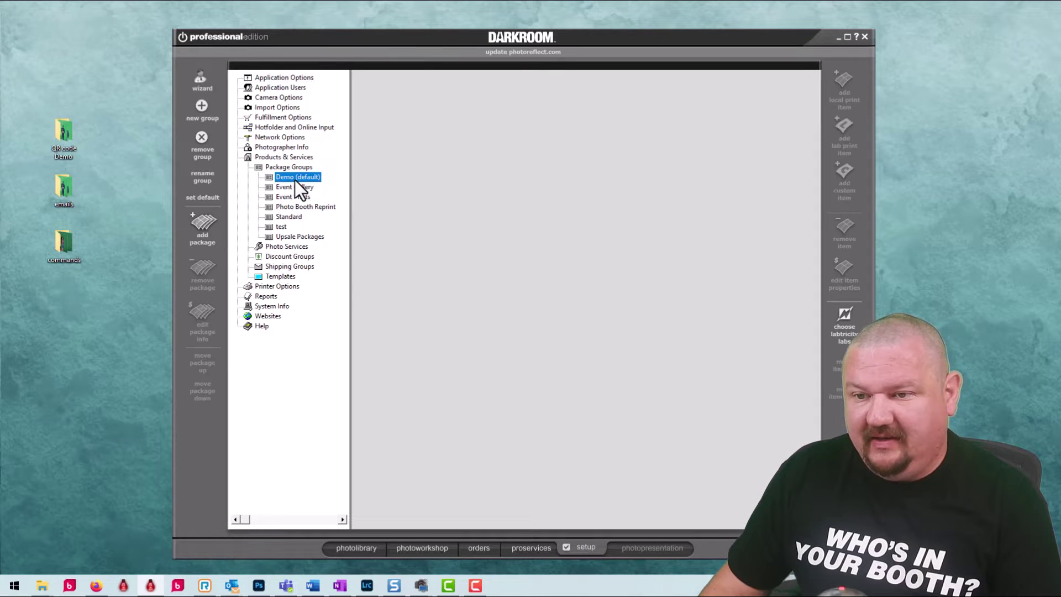
click(303, 228)
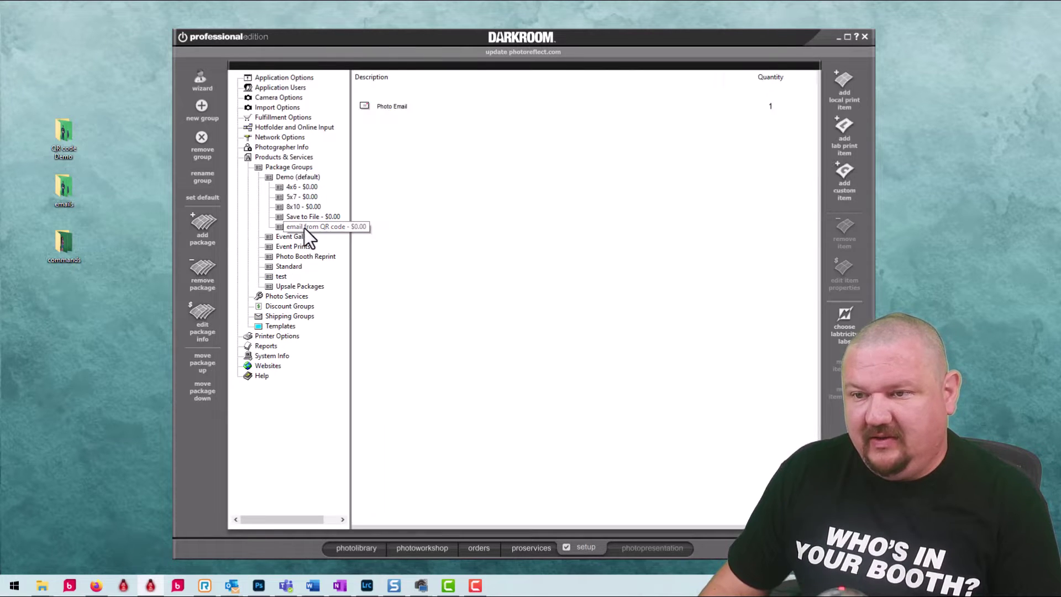
double_click(390, 109)
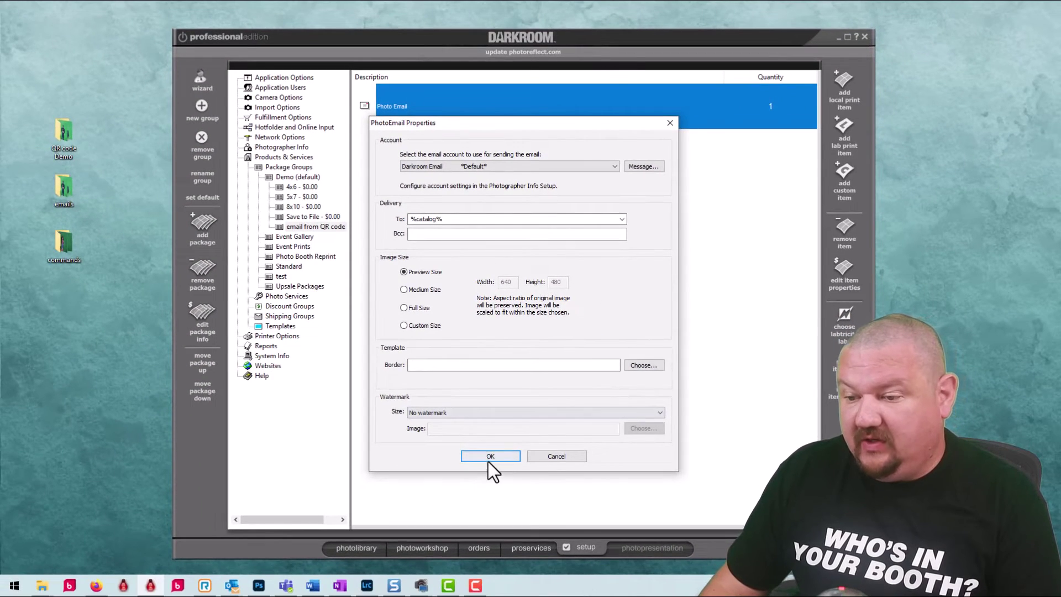
click(489, 459)
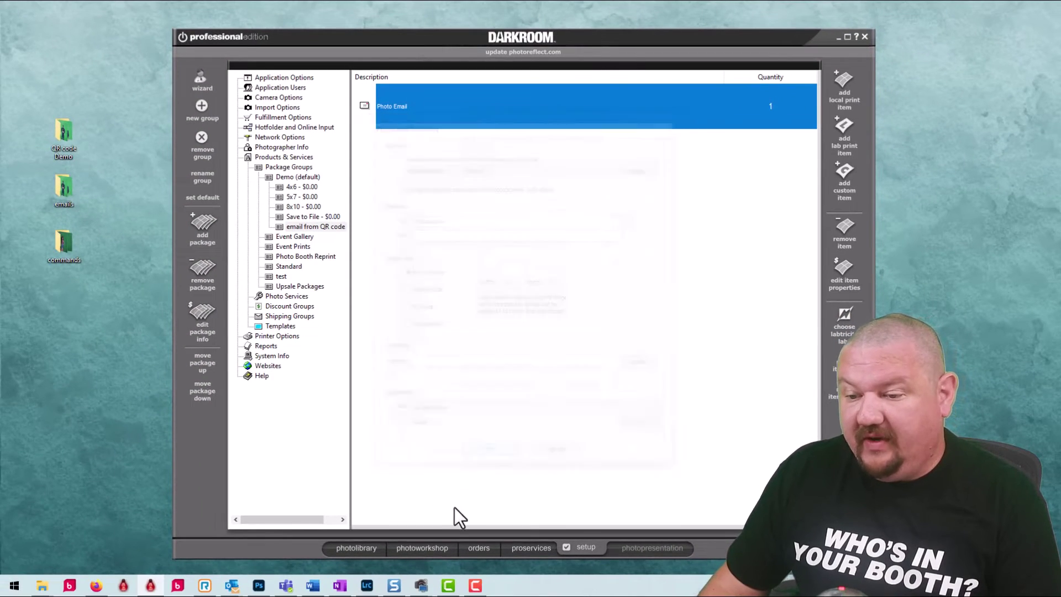
Open img_5819 from the Captain America catalog in PhotoWorkshop and place a '5 - email from QR code' order.
click(351, 549)
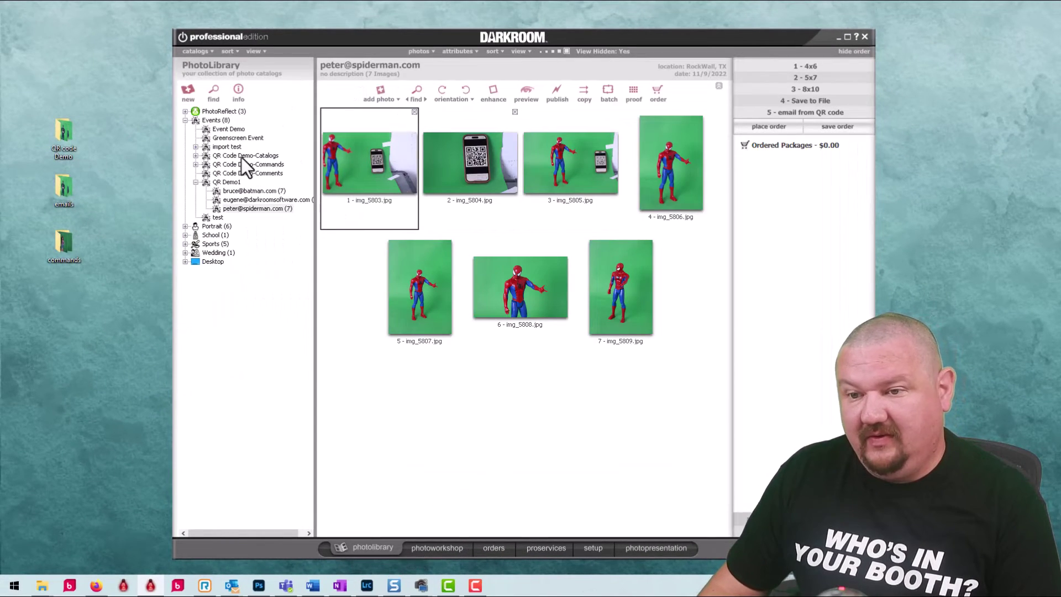
click(257, 200)
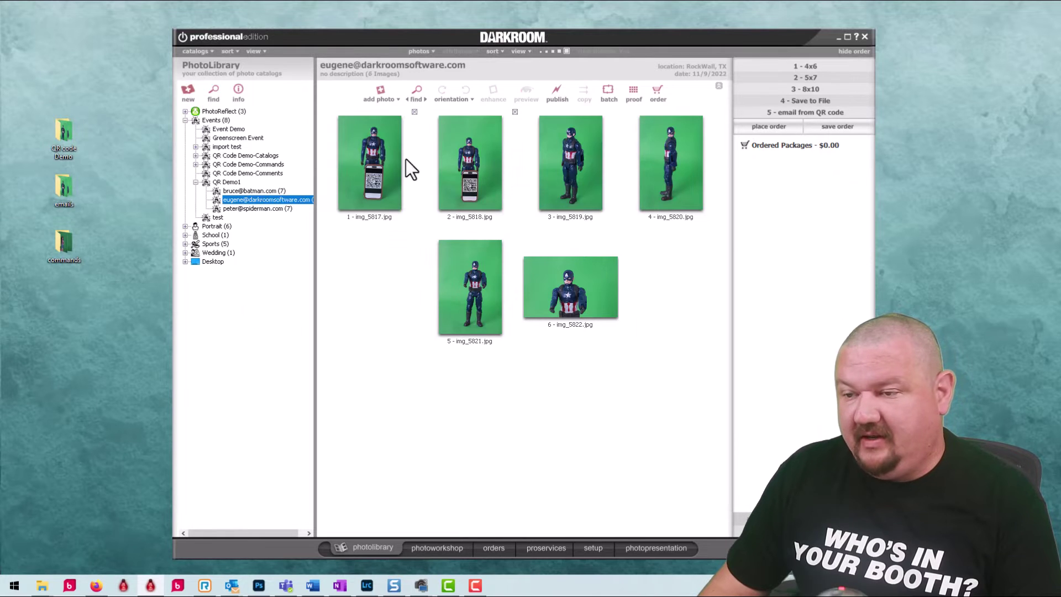
click(574, 153)
click(422, 546)
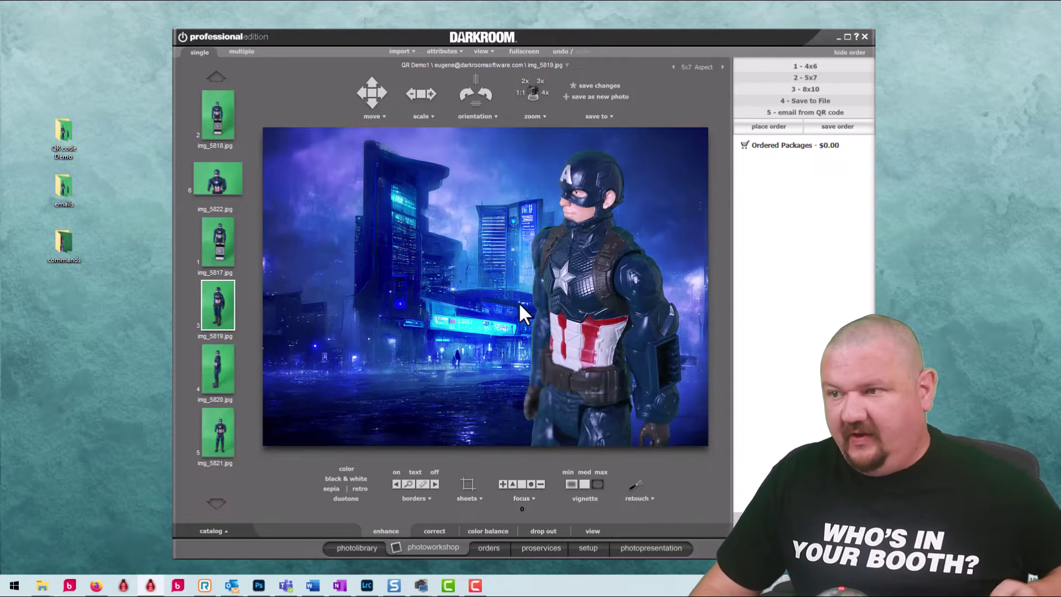
click(802, 116)
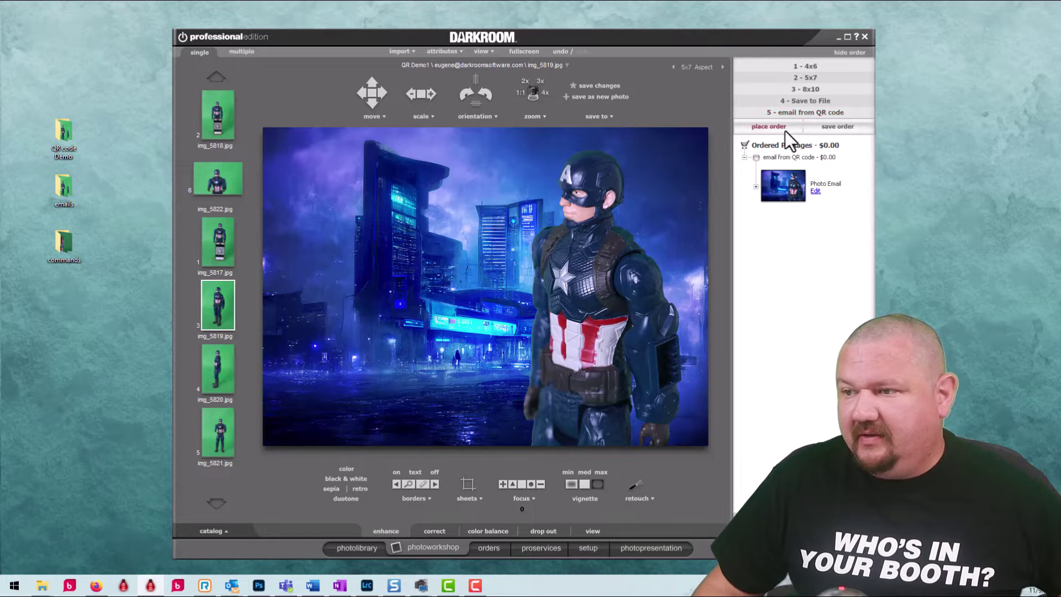
click(785, 131)
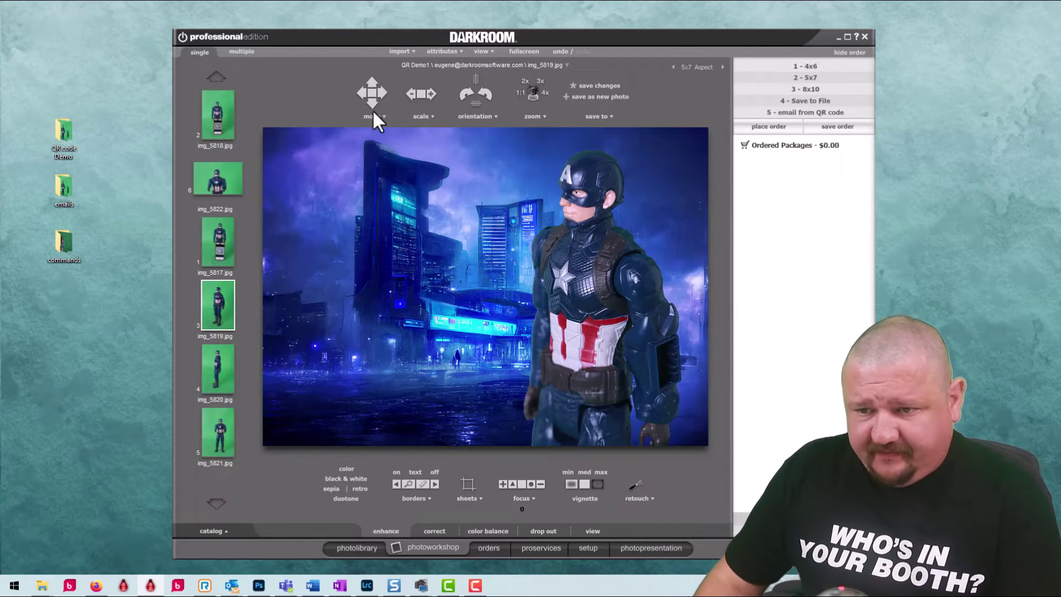
Reopen Quick Import Setup and keep the QR action 'Create new subevent named with data'.
click(359, 547)
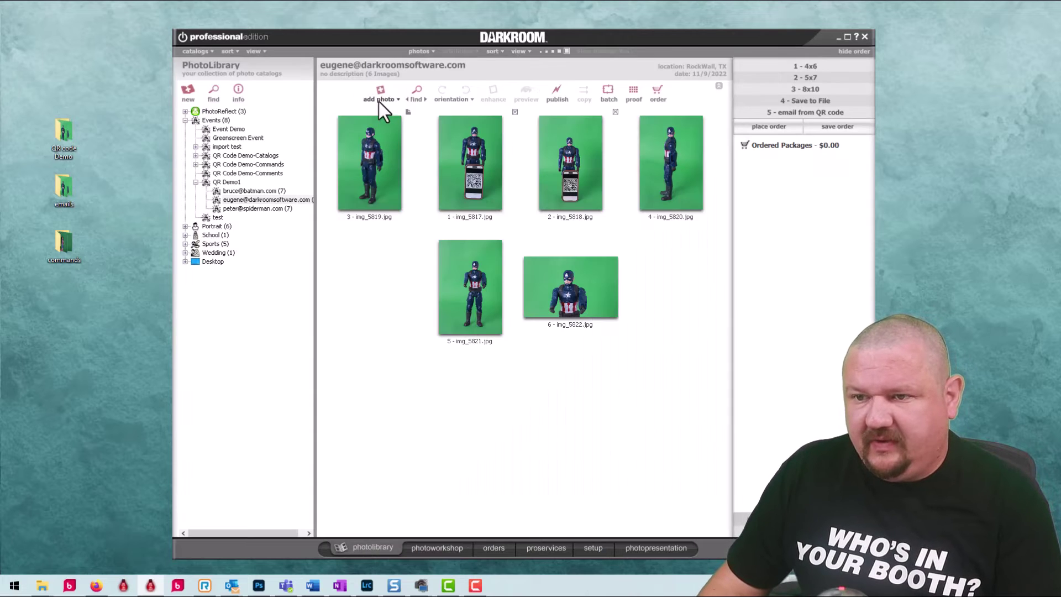
click(378, 102)
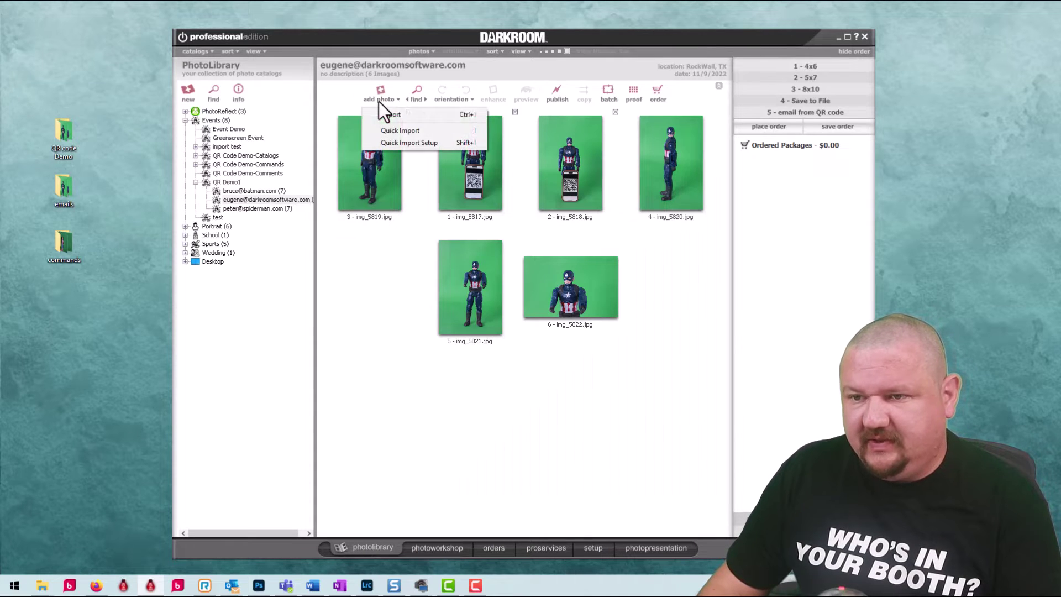
click(410, 141)
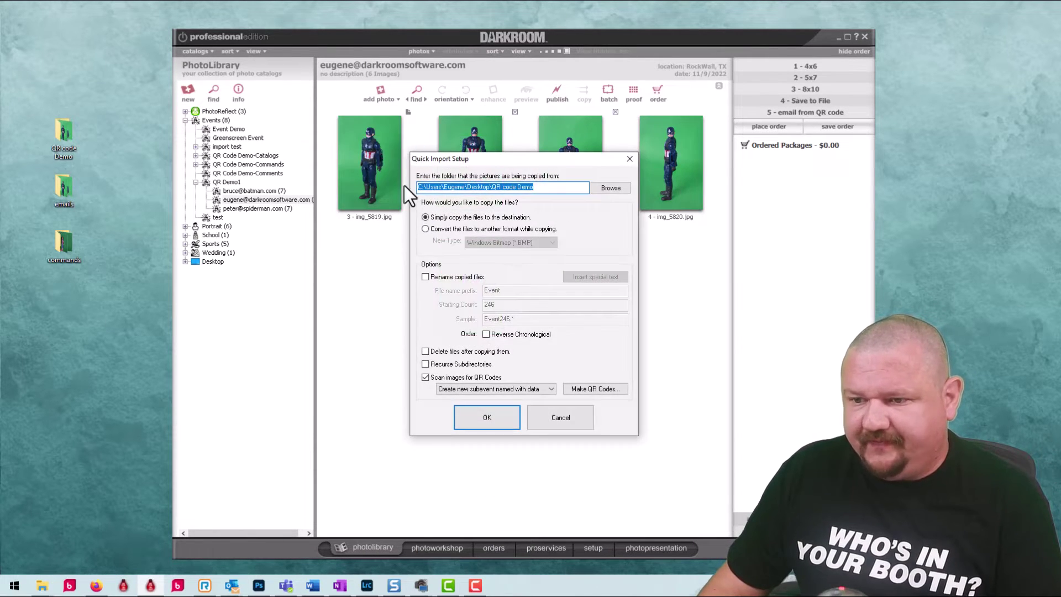
click(483, 388)
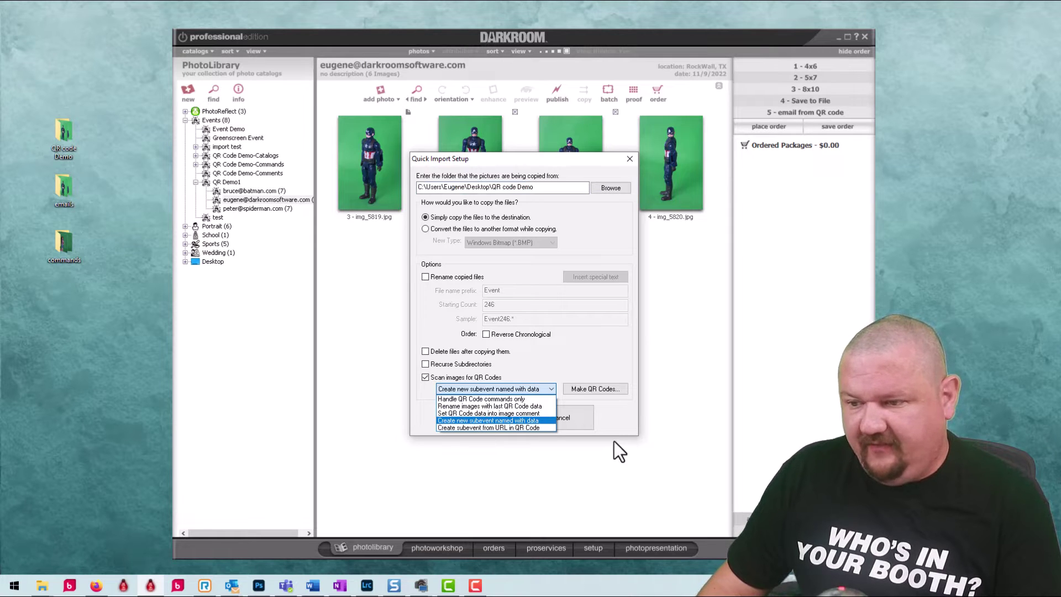
click(583, 393)
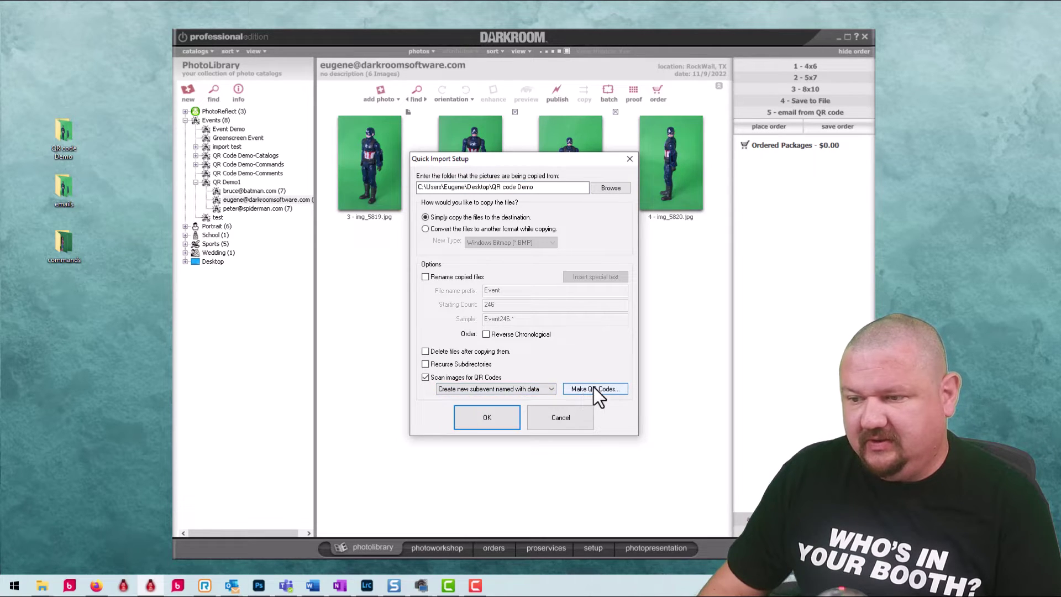
Look through the code types on the Make QR Codes page, then switch back to Darkroom.
click(595, 388)
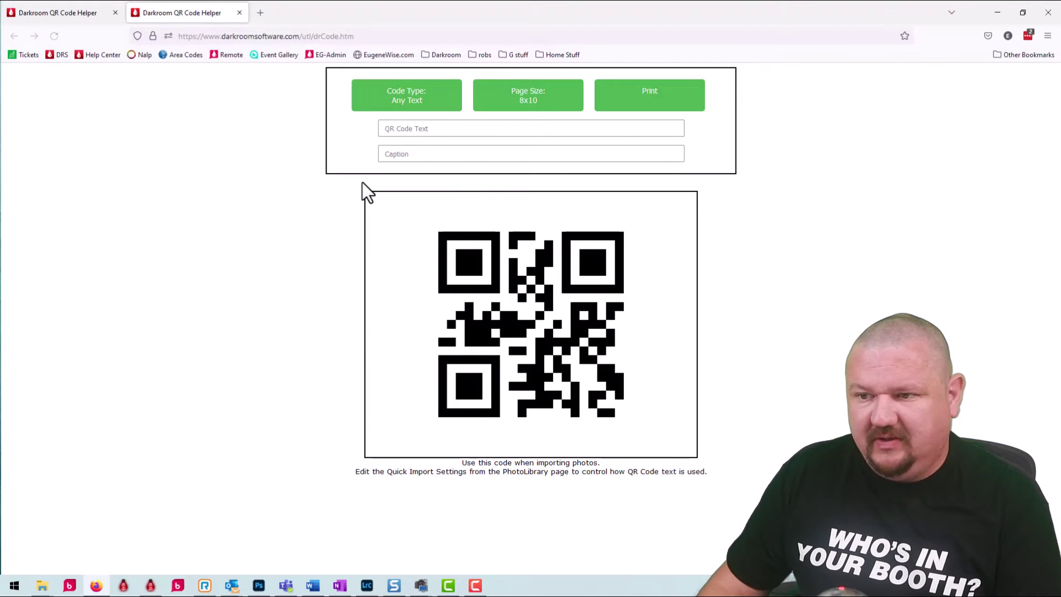
click(375, 99)
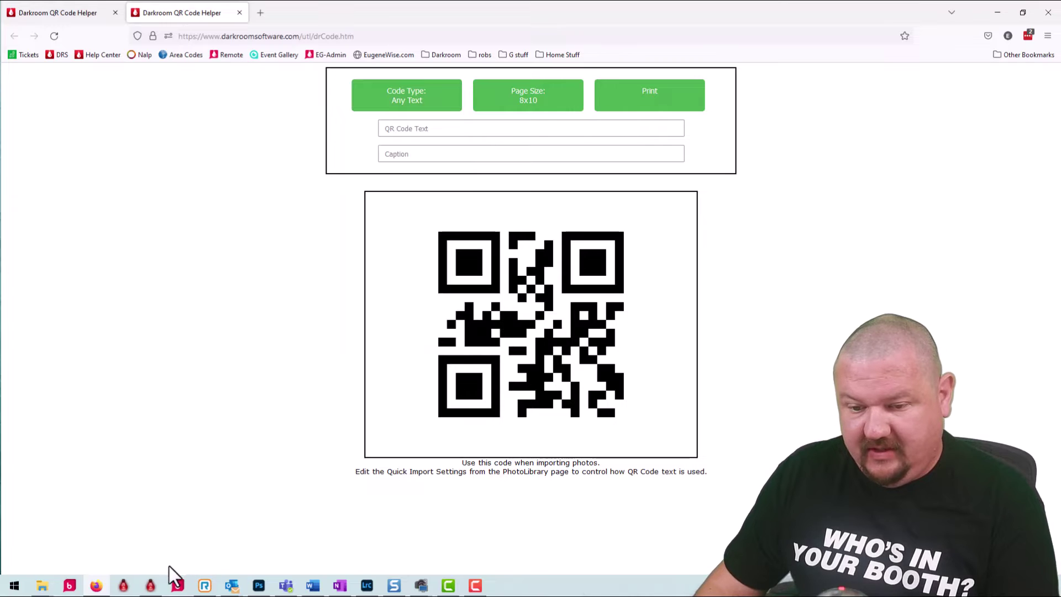
click(150, 586)
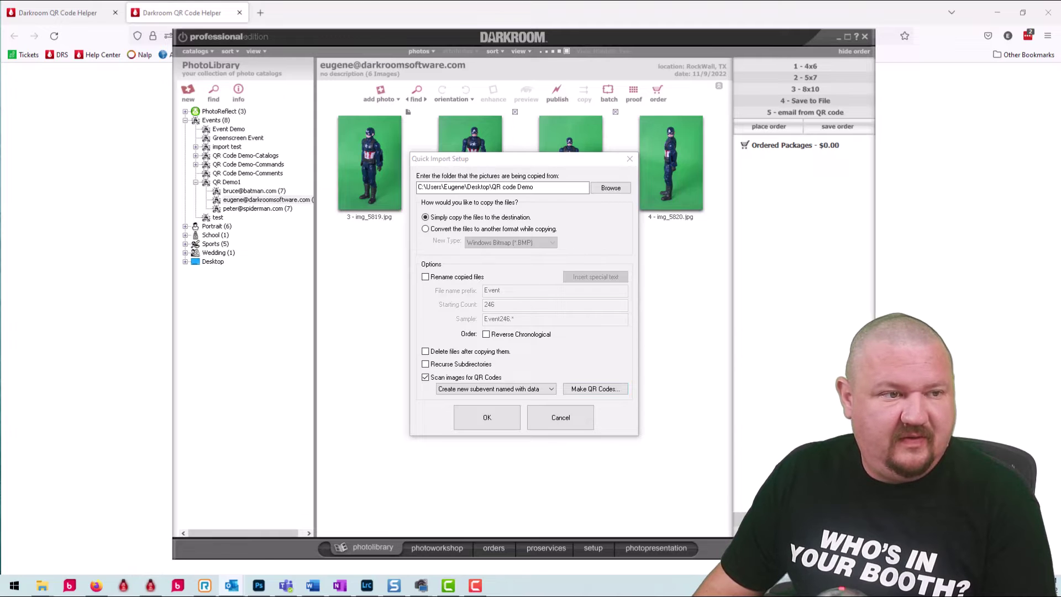
View the emailed img_5819.jpg attachment full size in Photos, then close the viewer.
click(232, 587)
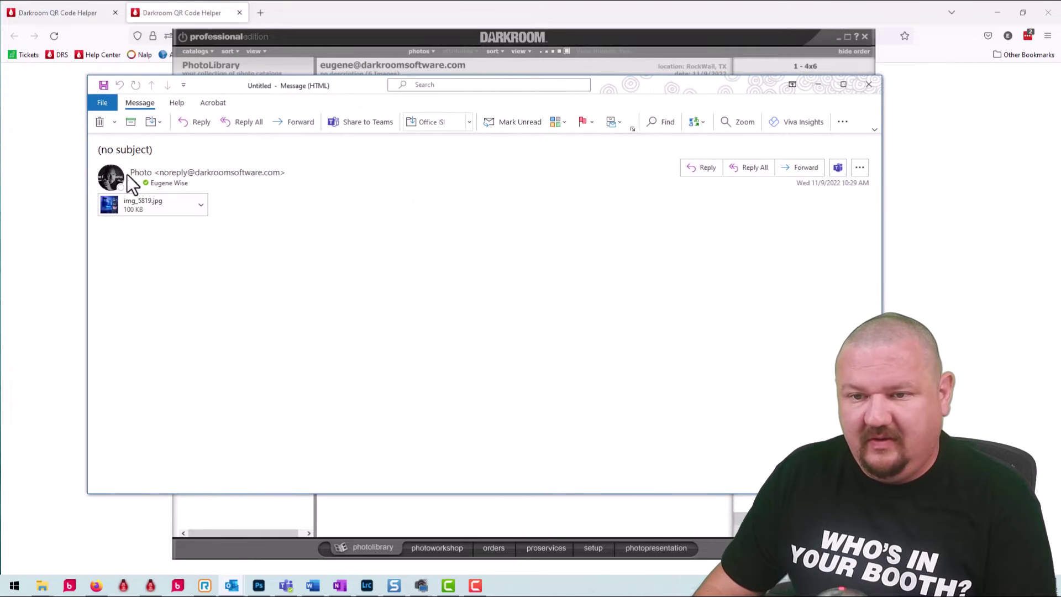
click(161, 204)
double_click(159, 204)
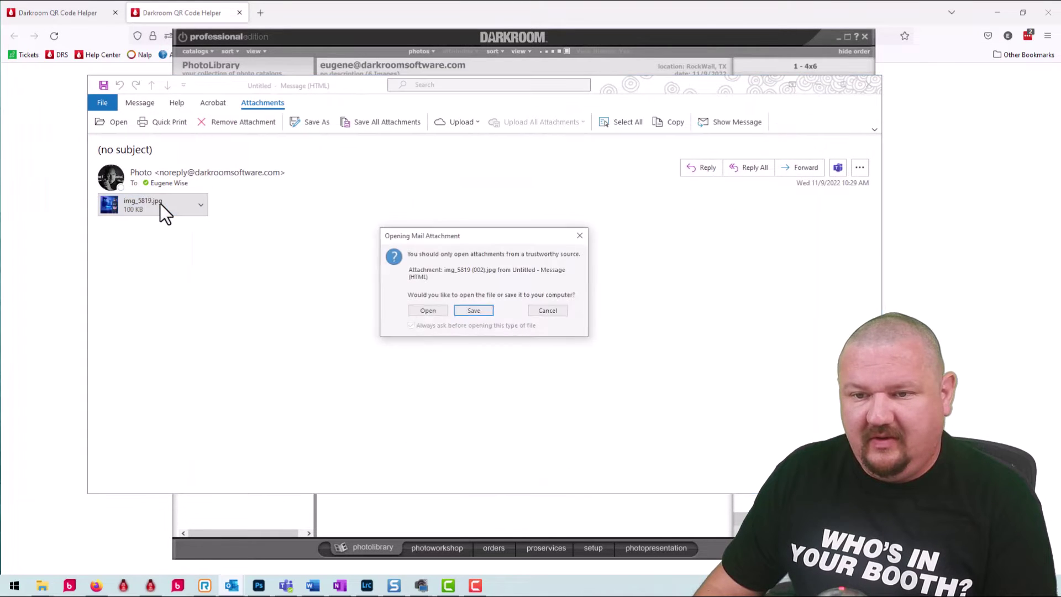
click(437, 312)
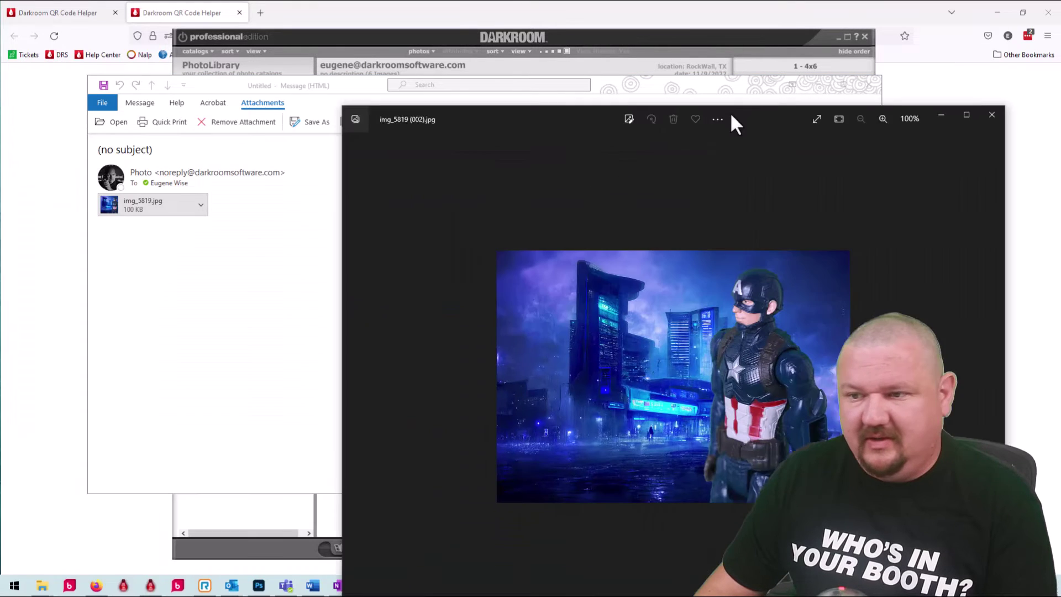
drag(730, 112, 611, 54)
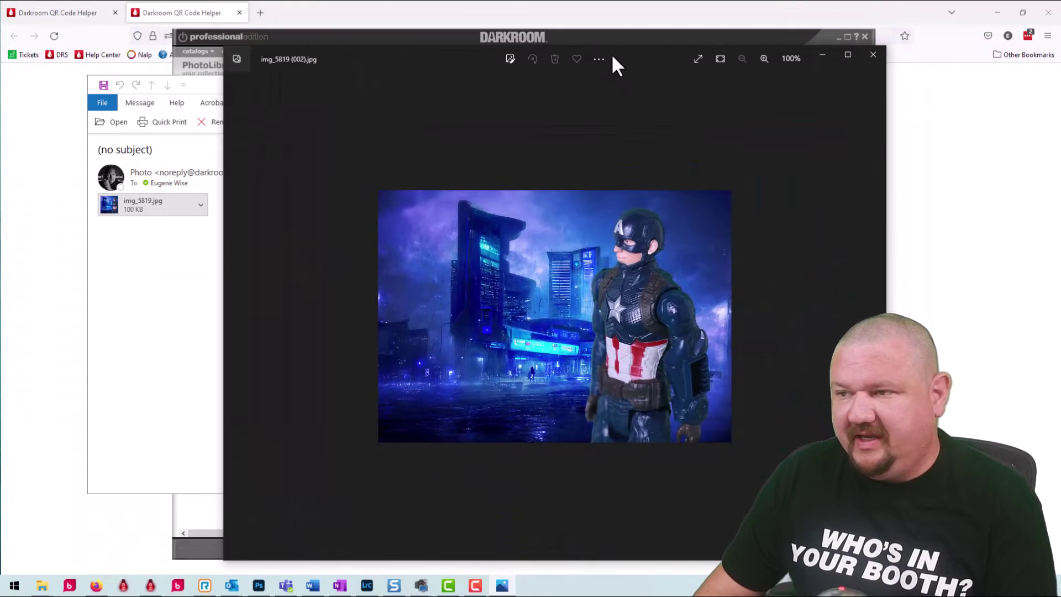
click(871, 54)
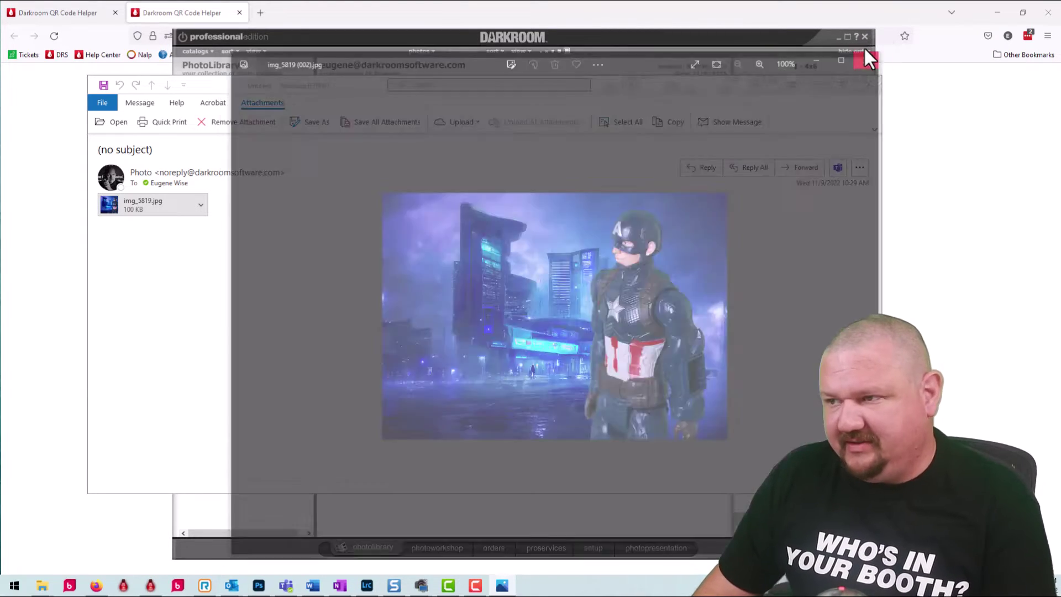
Close the email, review the QR code action choices unchanged, and cancel Quick Import Setup.
click(869, 84)
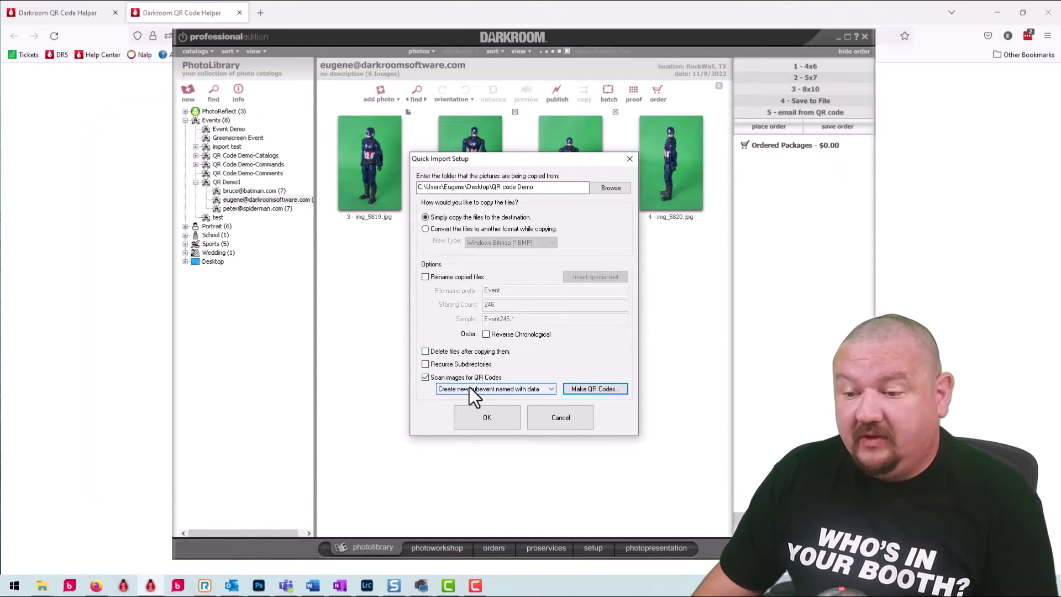
click(519, 389)
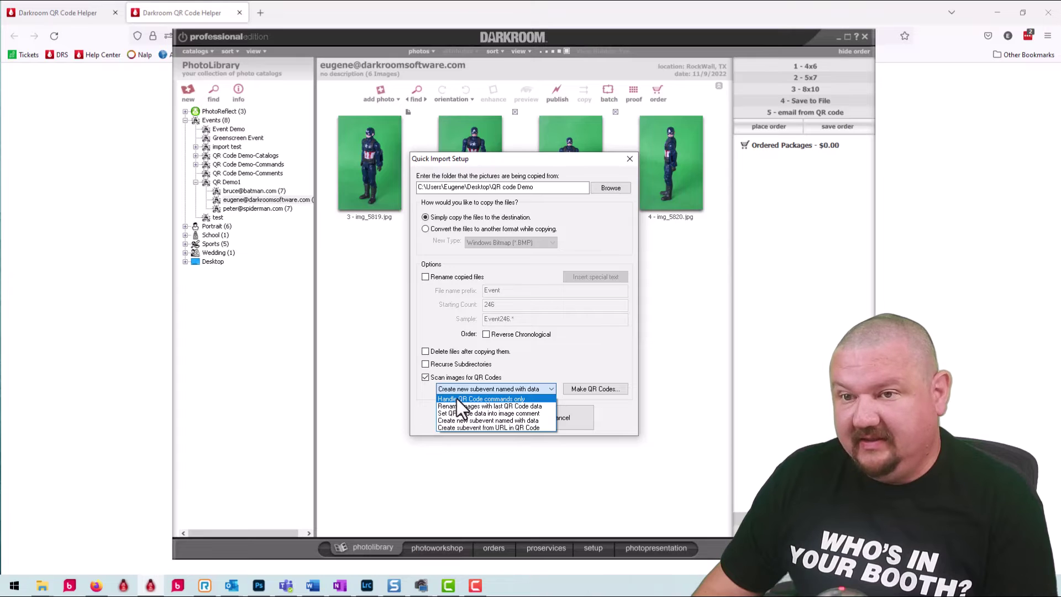
click(335, 9)
mouse_move(407, 95)
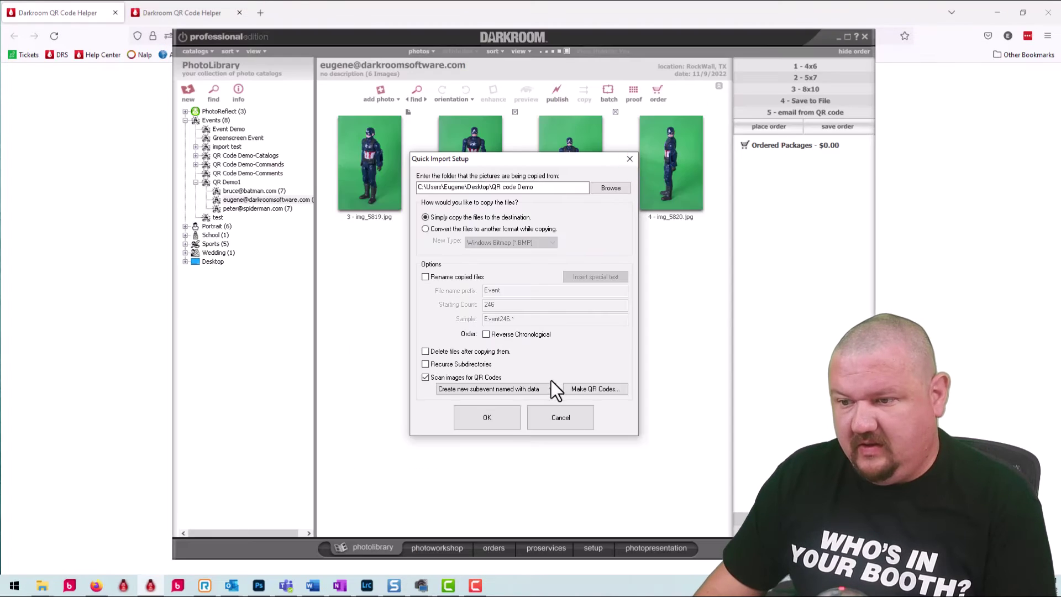
click(539, 391)
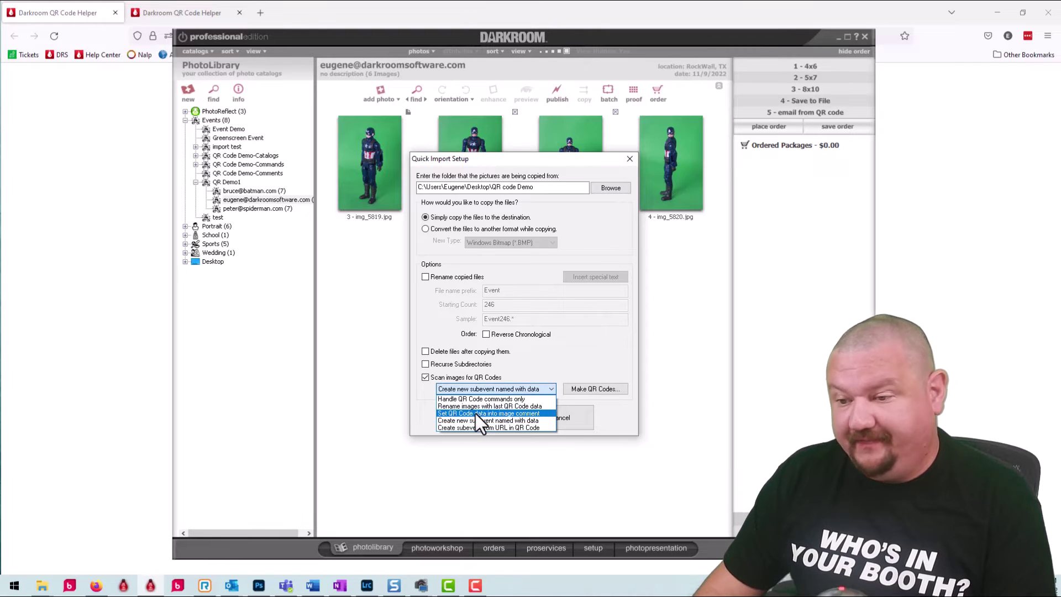
click(626, 414)
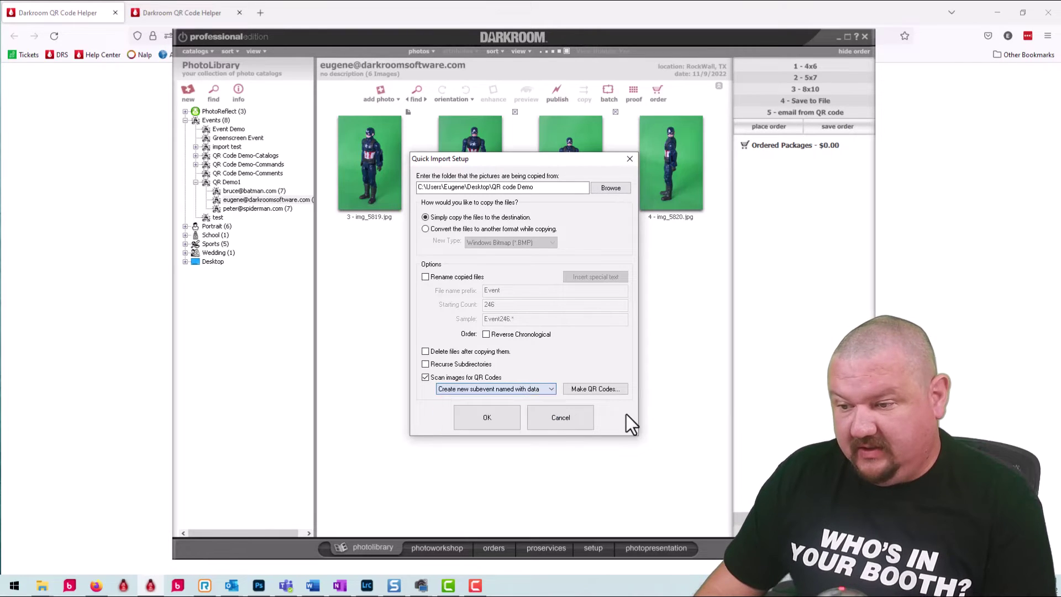
click(572, 425)
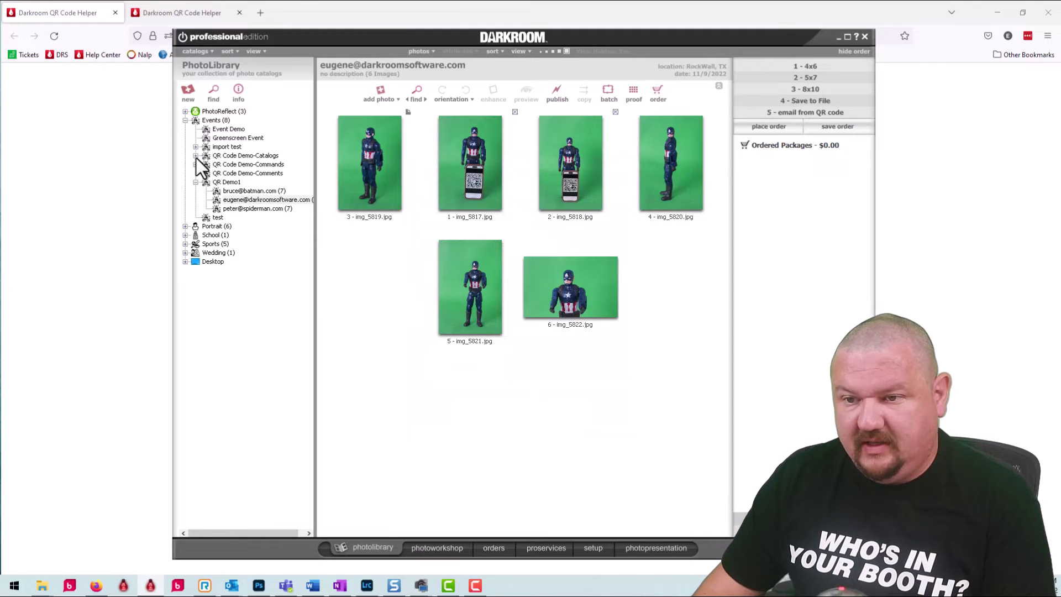
Show the QR Code Demo-Comments catalog and select photo 17 further down the grid.
click(220, 172)
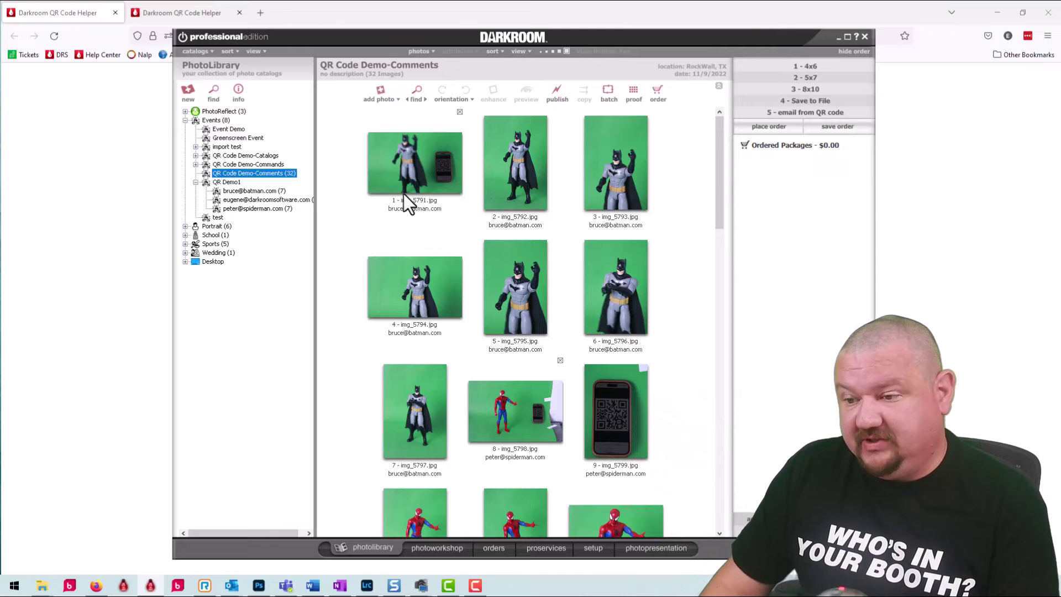
drag(719, 164, 693, 355)
click(512, 184)
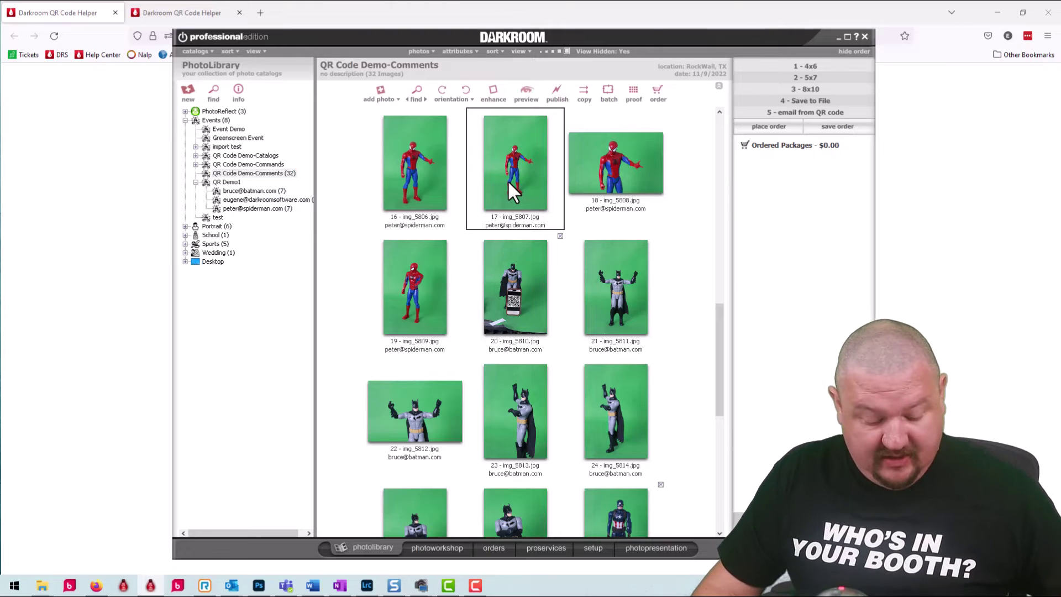
Find photos by customer name in the comments, jumping to image 18, then image 20.
key(ctrl+f)
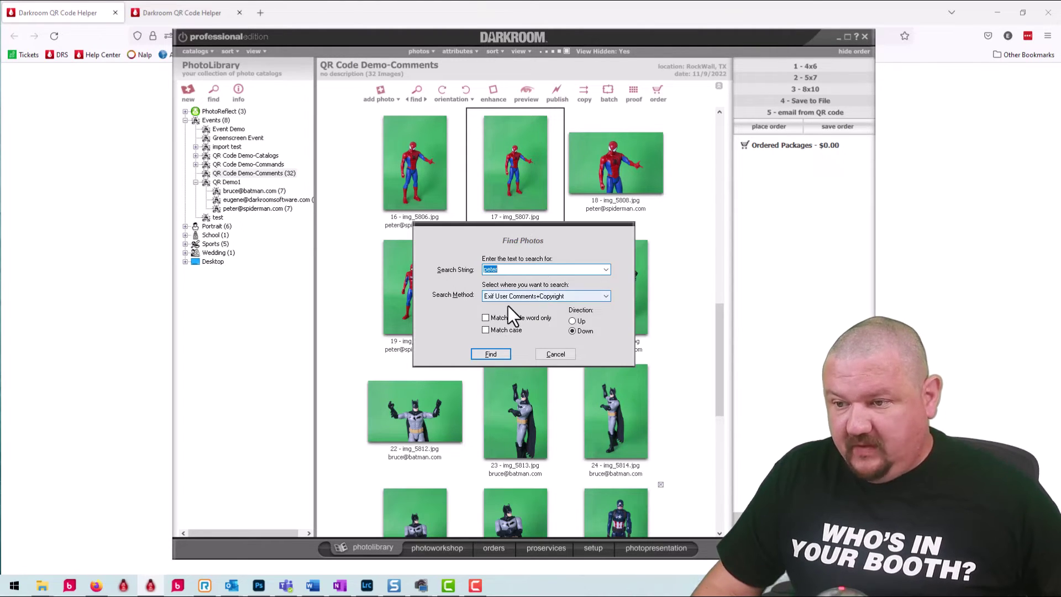
click(490, 353)
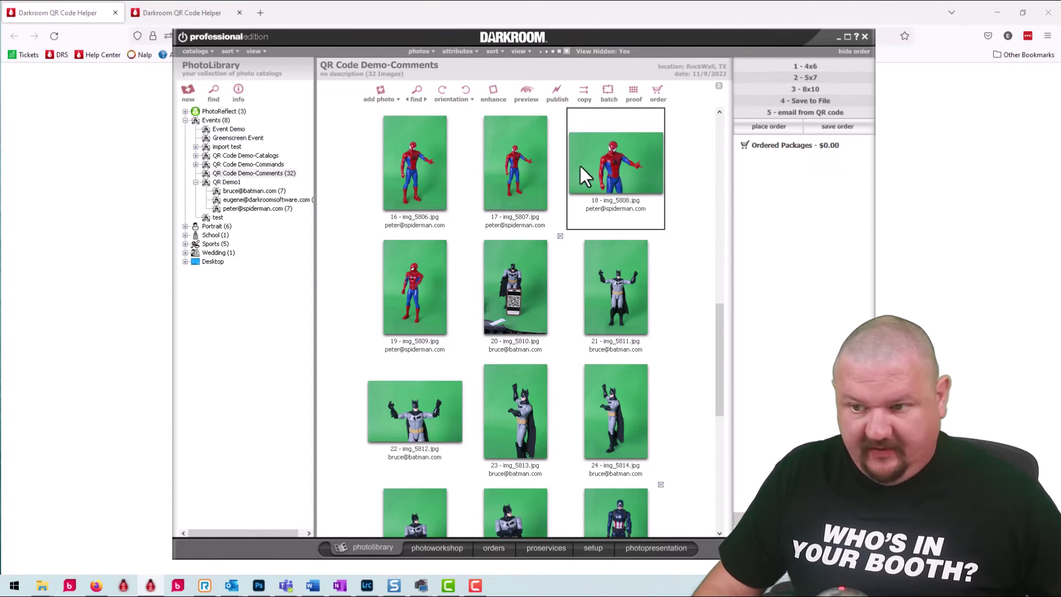
key(ctrl+f)
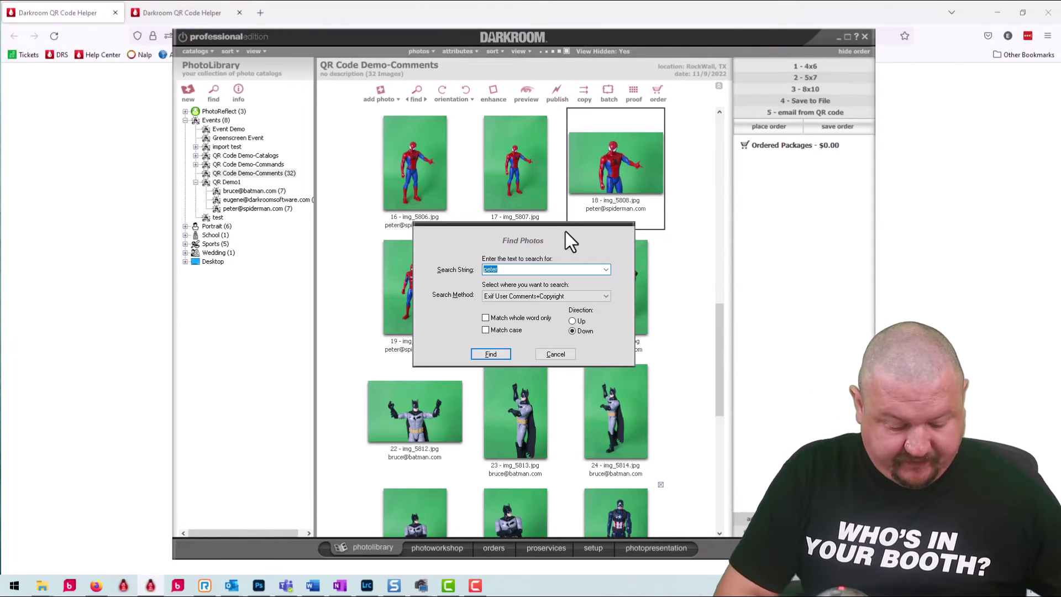
text(bruce)
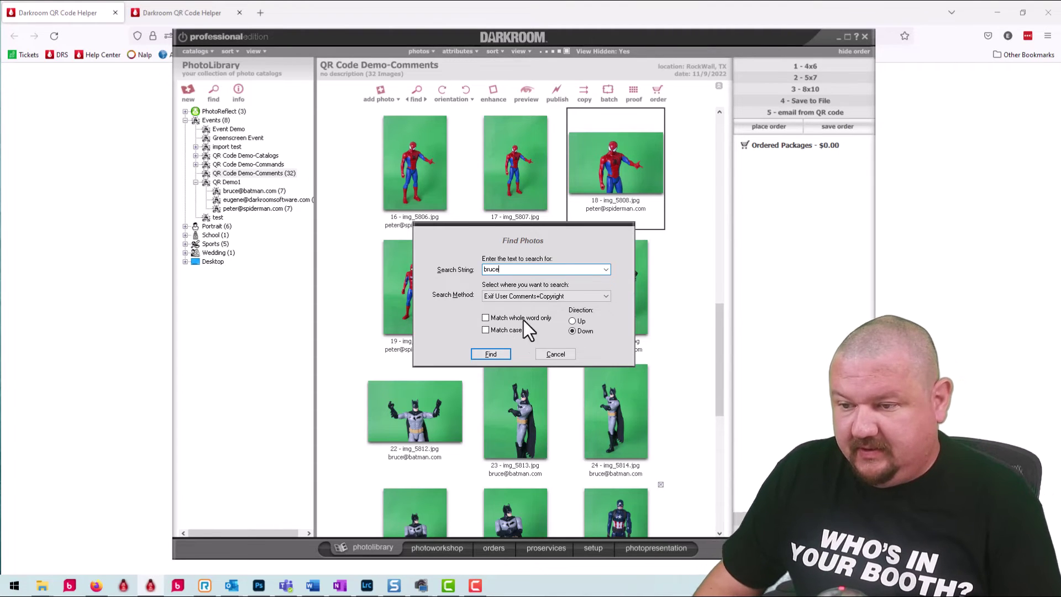
click(485, 354)
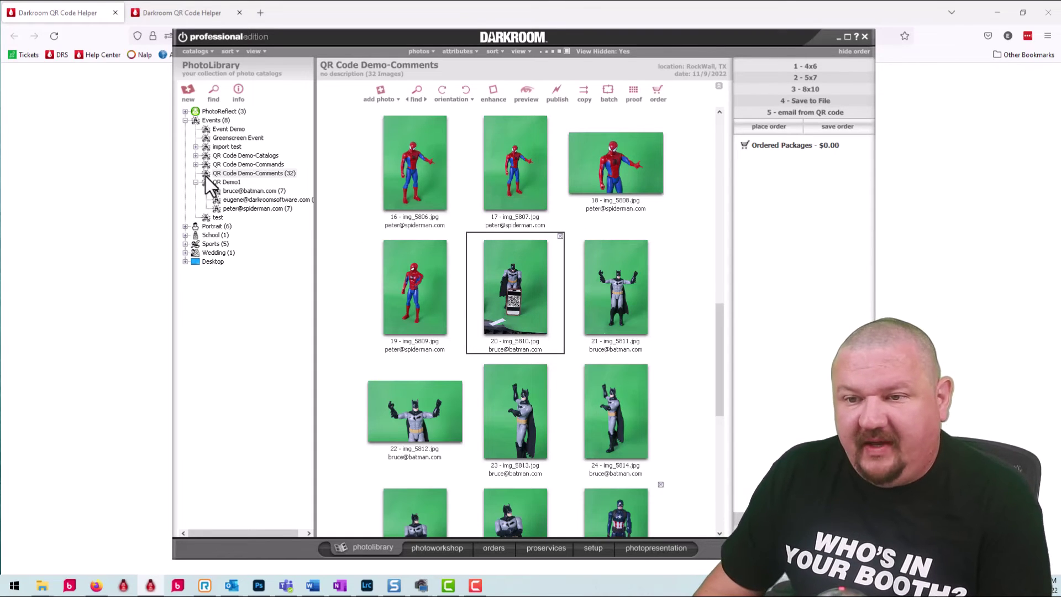
Expand QR Code Demo-Commands and browse sequence sub-catalogs 001 and 002, ending on 003.
click(195, 165)
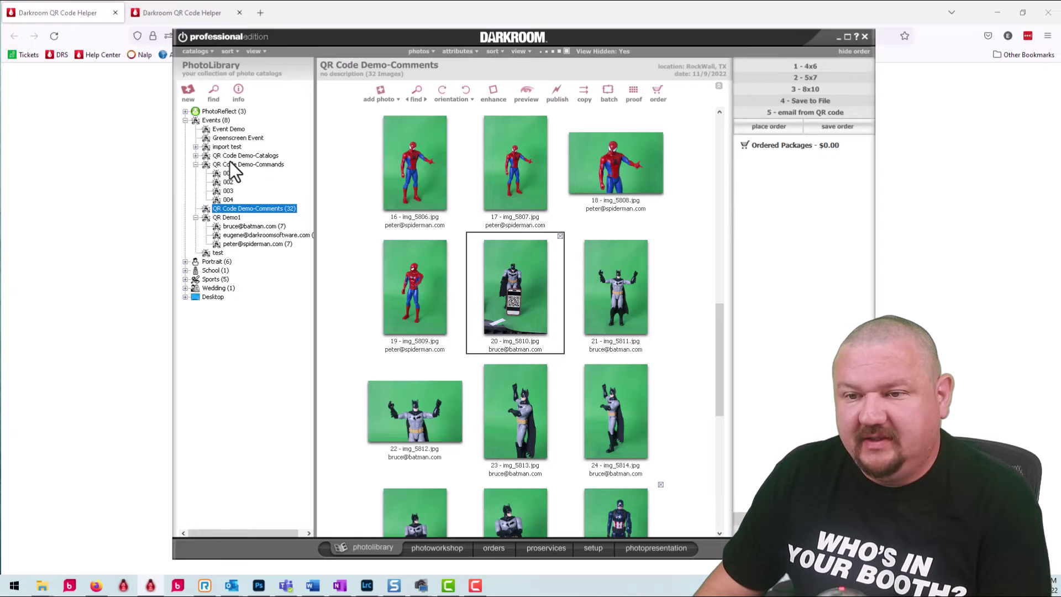
click(231, 163)
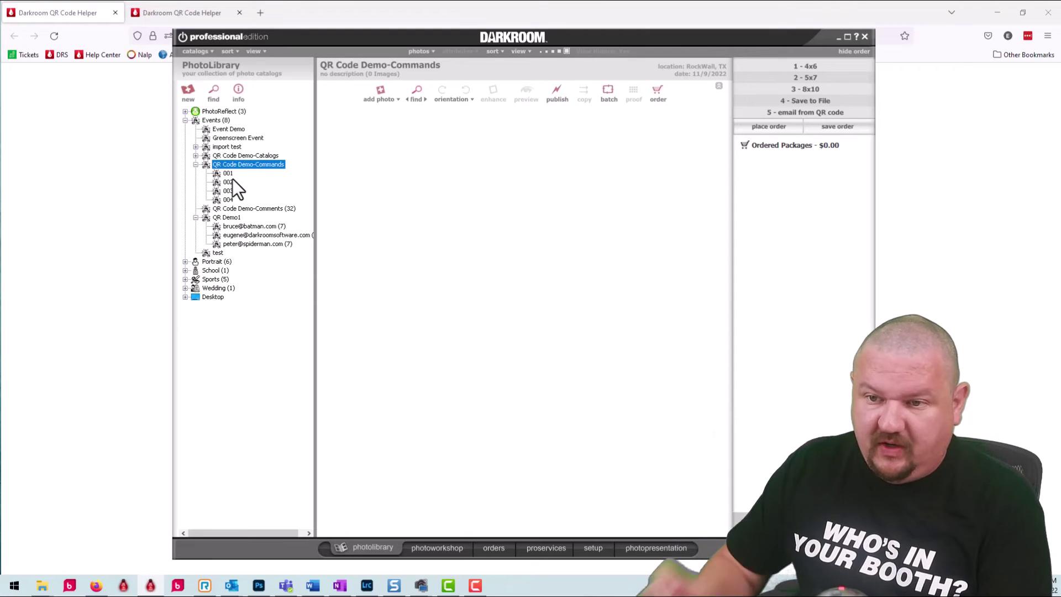
click(227, 173)
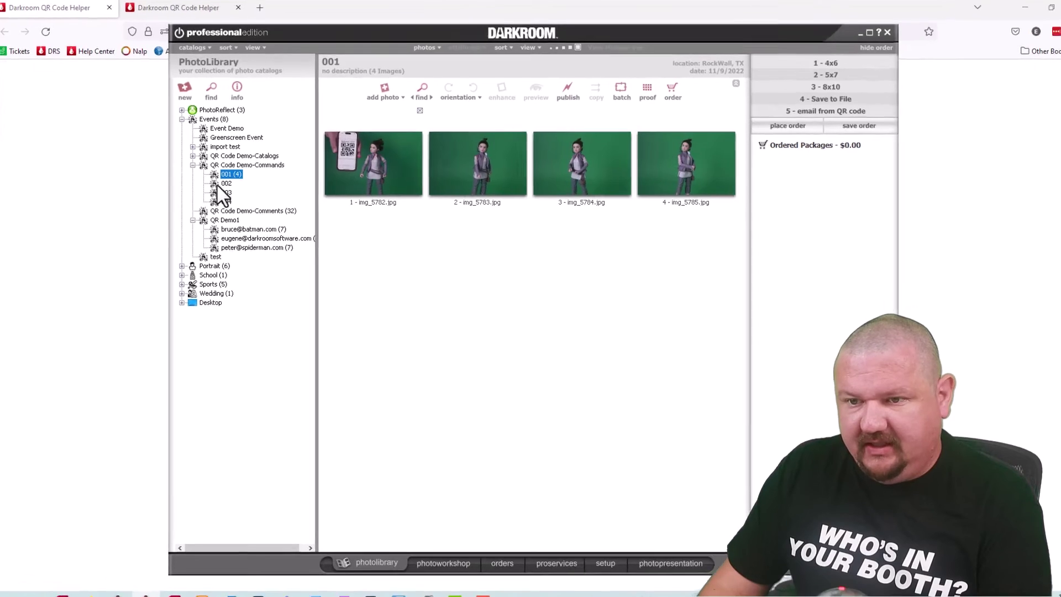
click(220, 183)
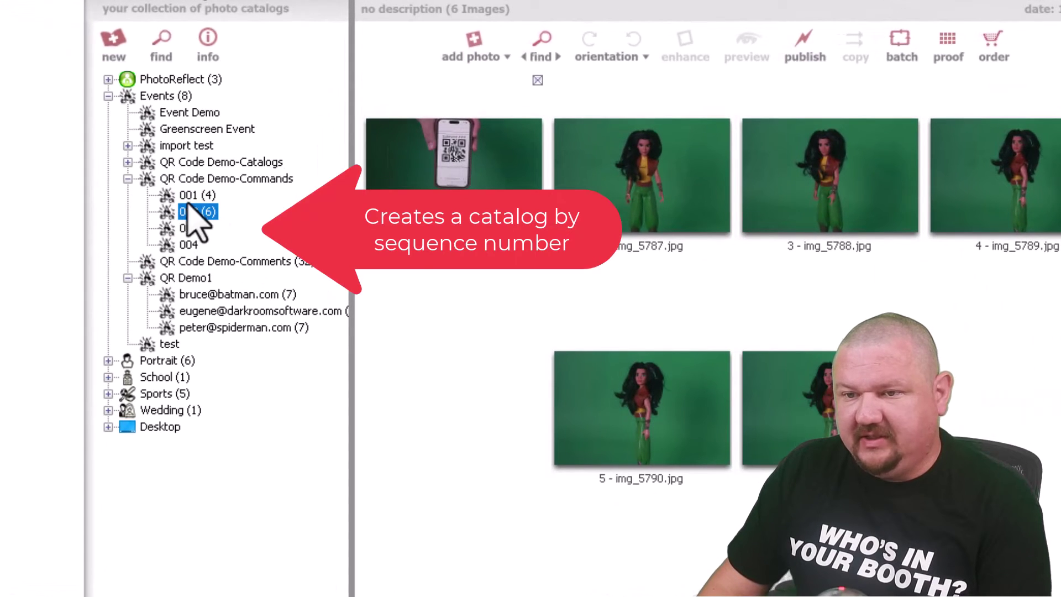
click(197, 194)
click(195, 212)
click(194, 229)
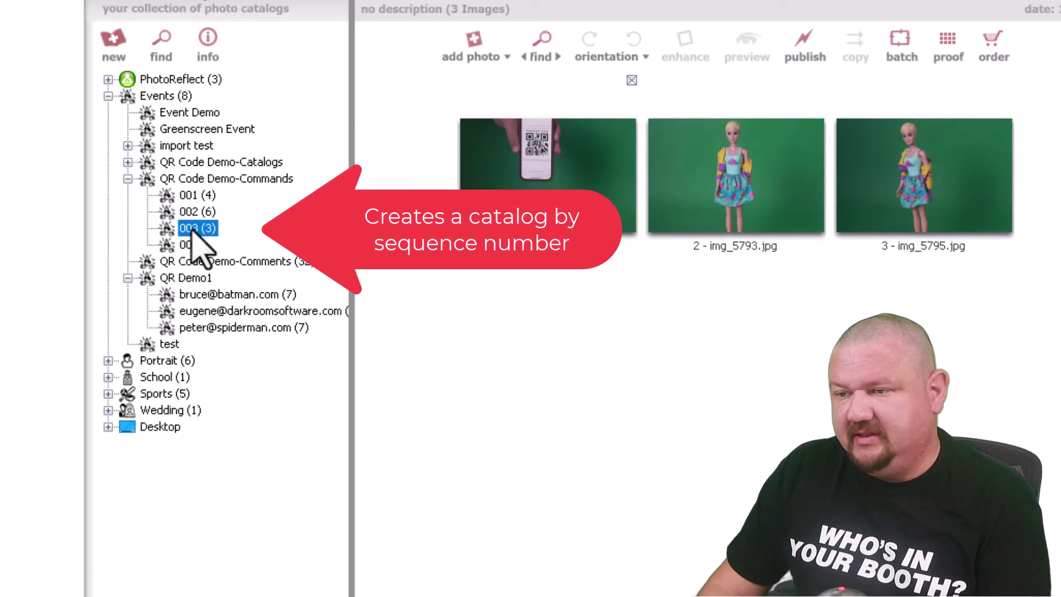